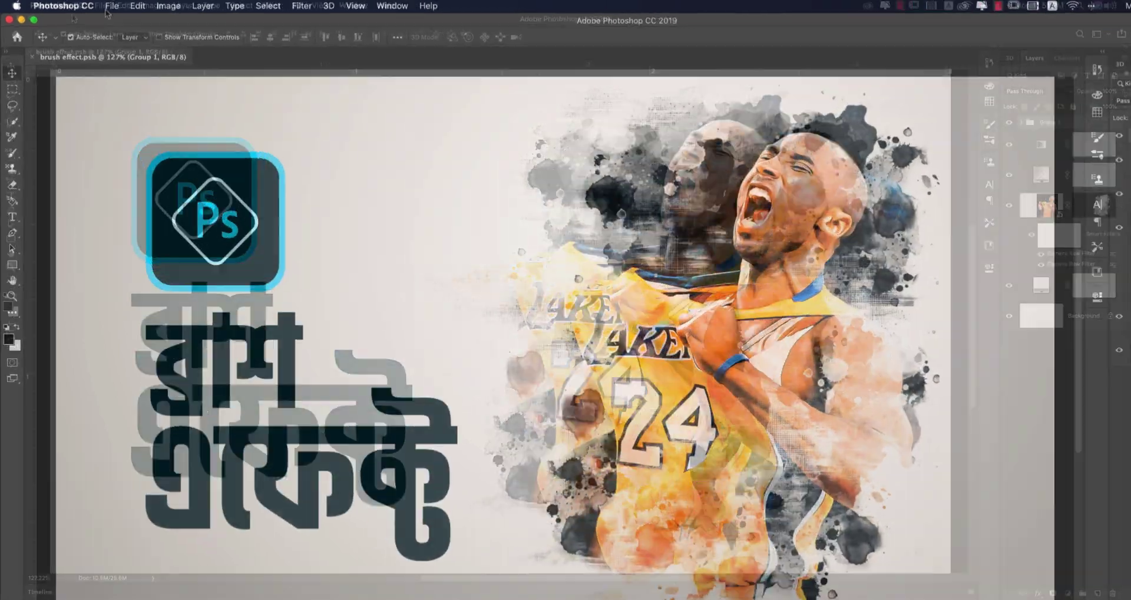
# Start a new document from the 2560 × 1440 preset at 300 pixels/inch
pyautogui.click(101, 5)
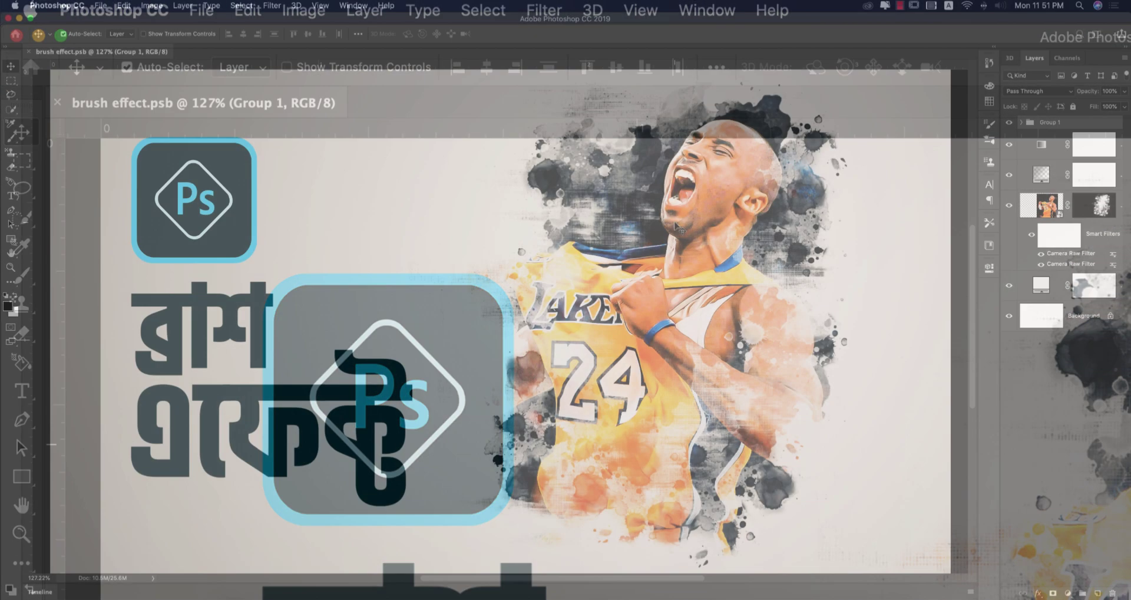
pyautogui.press('super+n')
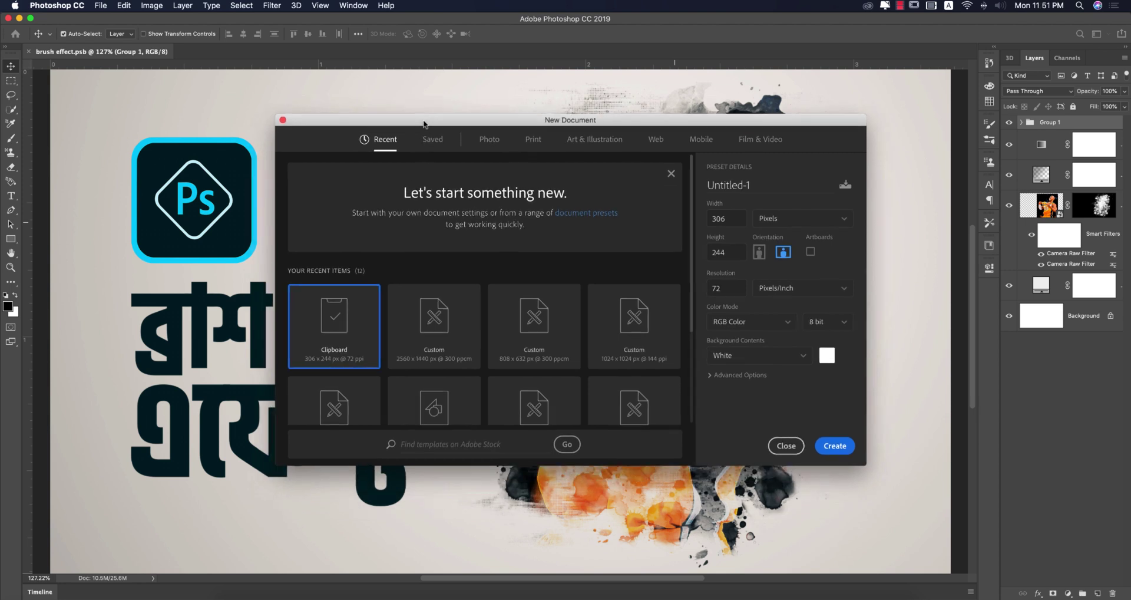
pyautogui.click(401, 336)
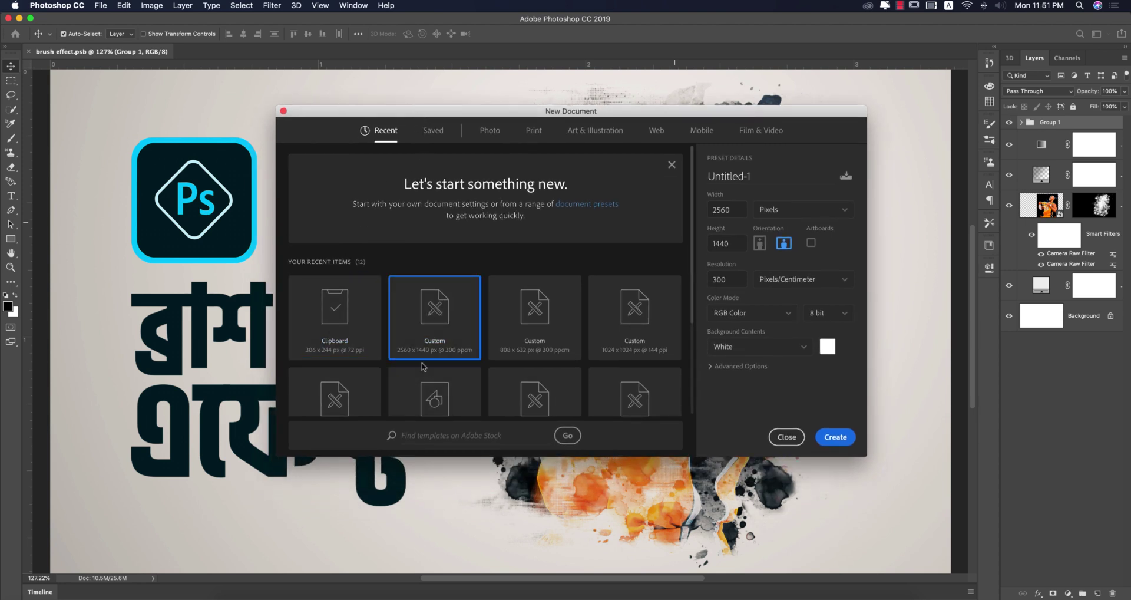
pyautogui.doubleClick(742, 279)
pyautogui.click(781, 284)
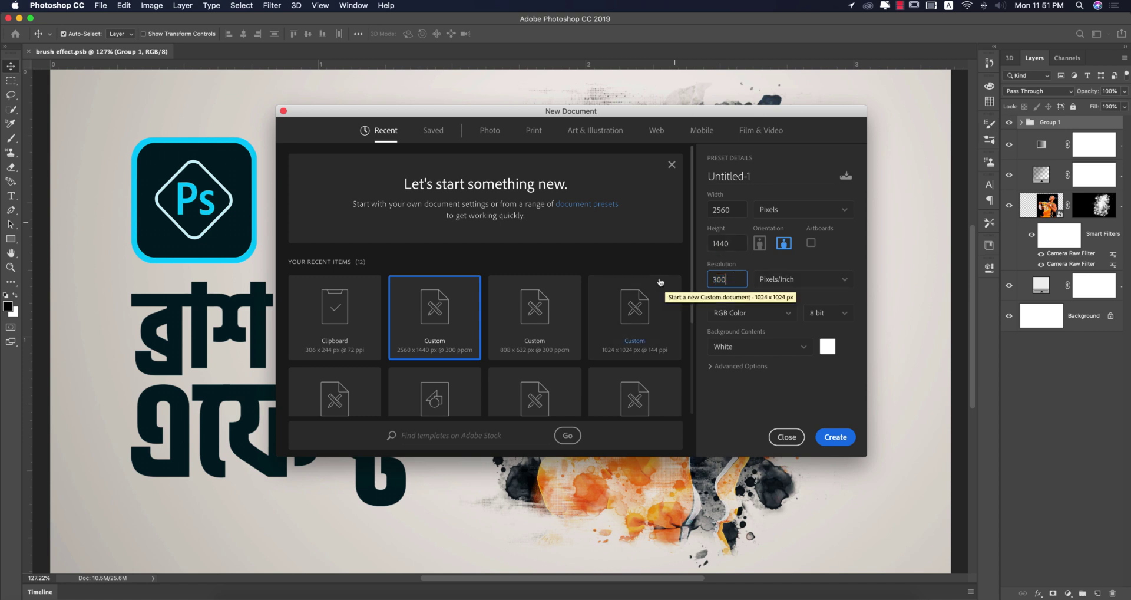
# Keep RGB Color, create Untitled-1, and return to its tab after viewing brush effect.psb
pyautogui.click(780, 314)
pyautogui.click(780, 314)
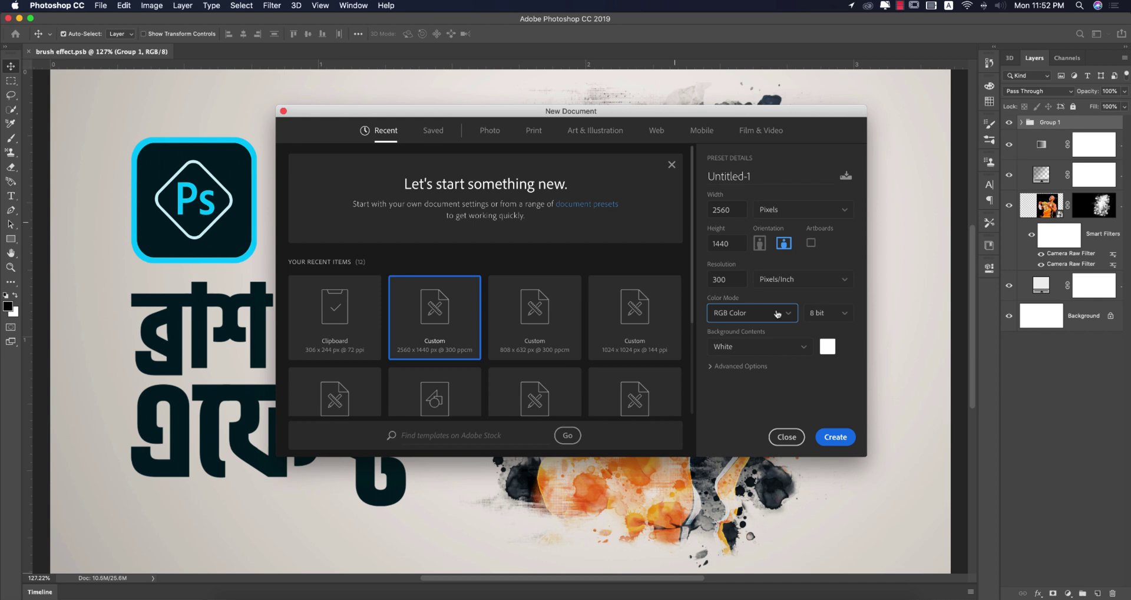
pyautogui.click(836, 438)
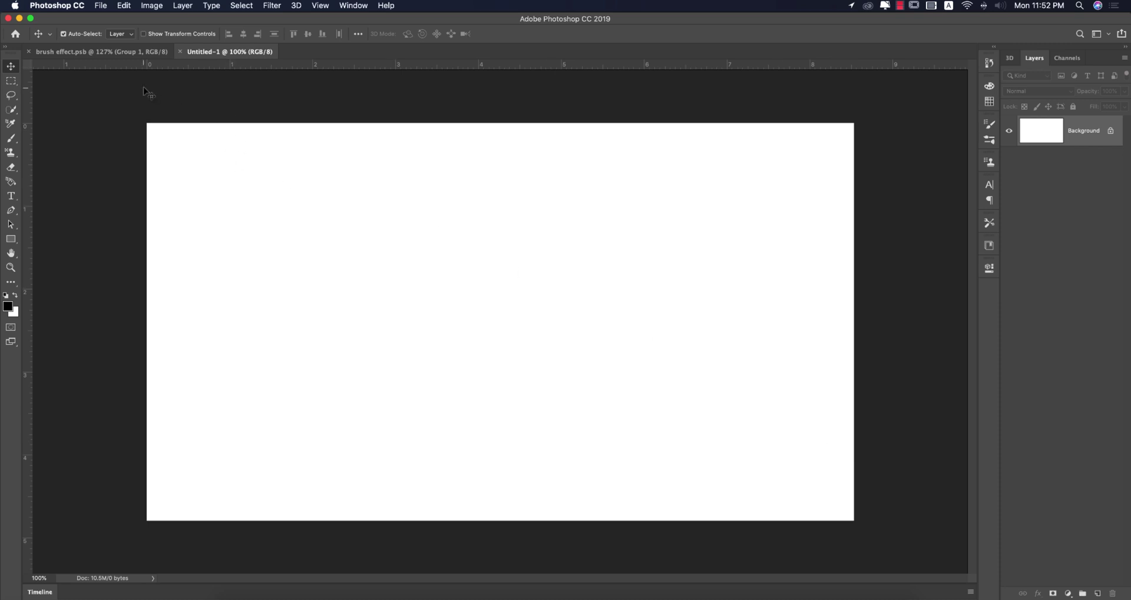
pyautogui.click(101, 51)
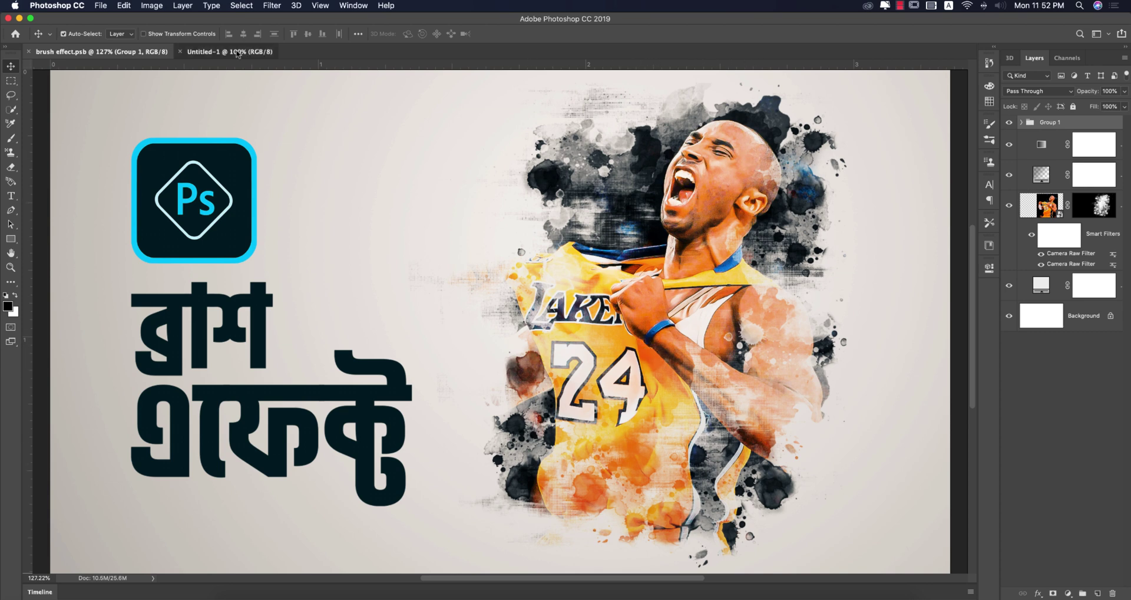
pyautogui.moveTo(238, 53); pyautogui.dragTo(293, 59)
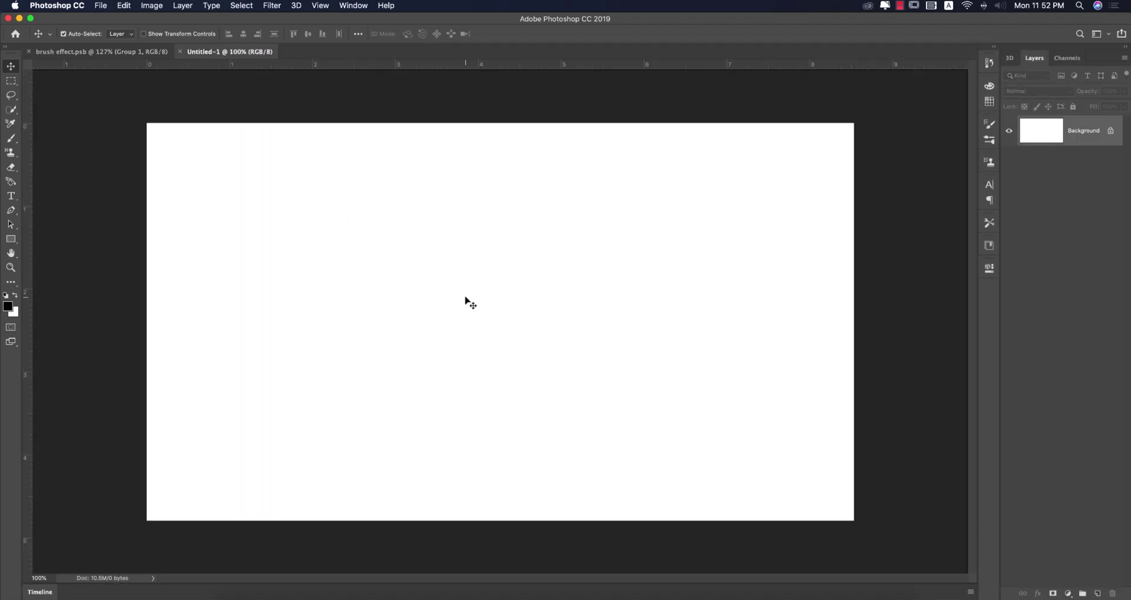
# Place 1-Kobe-Bryant1.jpg embedded, enlarge it to about 29%, and centre it on the canvas
pyautogui.click(101, 5)
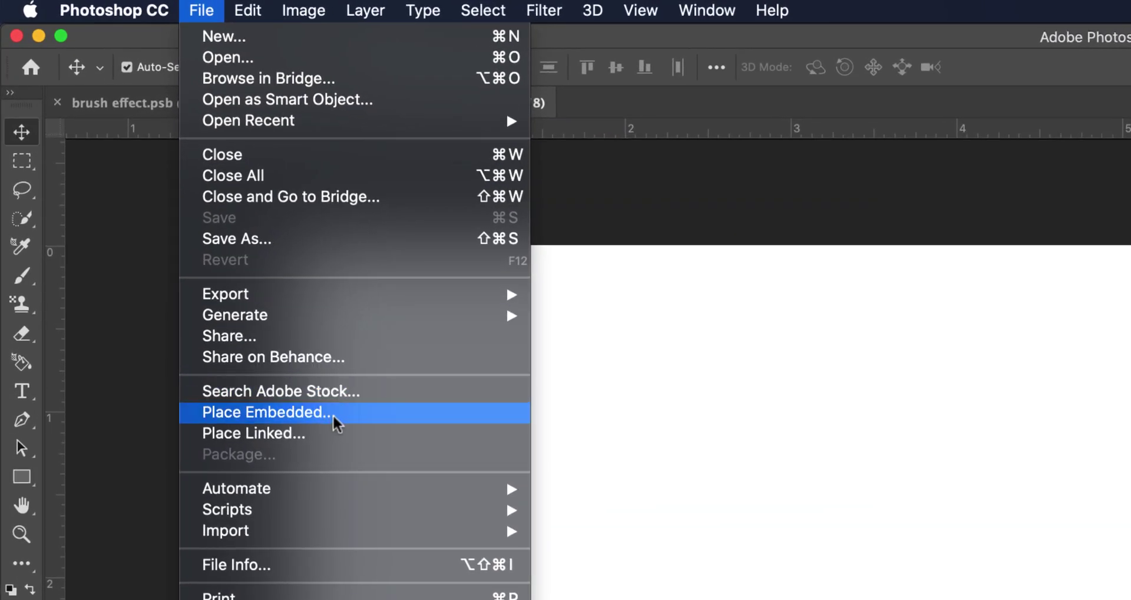
pyautogui.click(351, 416)
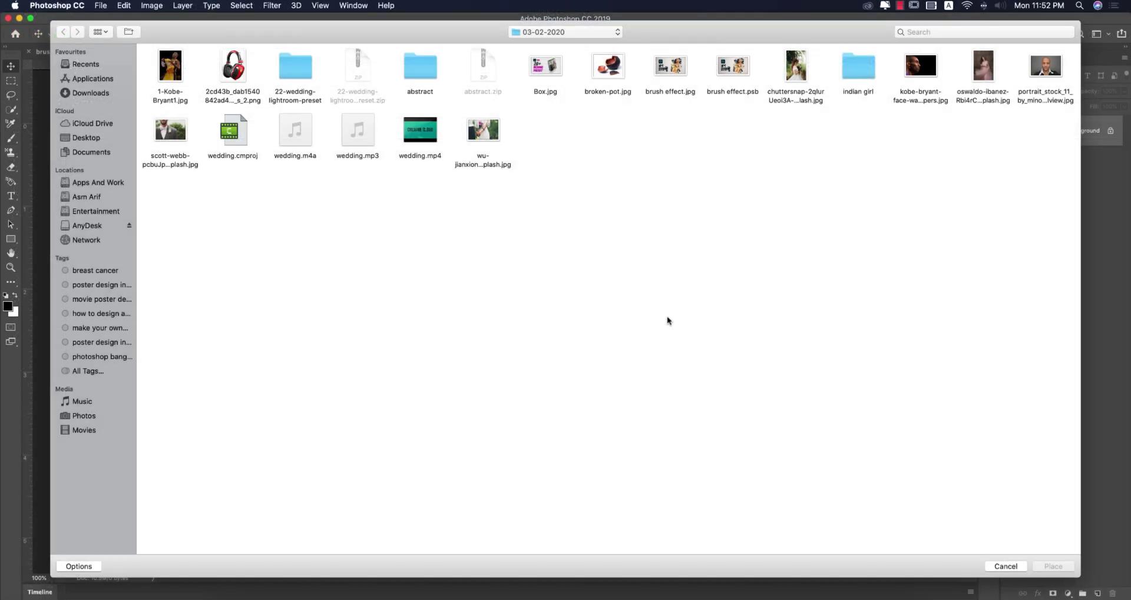
pyautogui.click(164, 69)
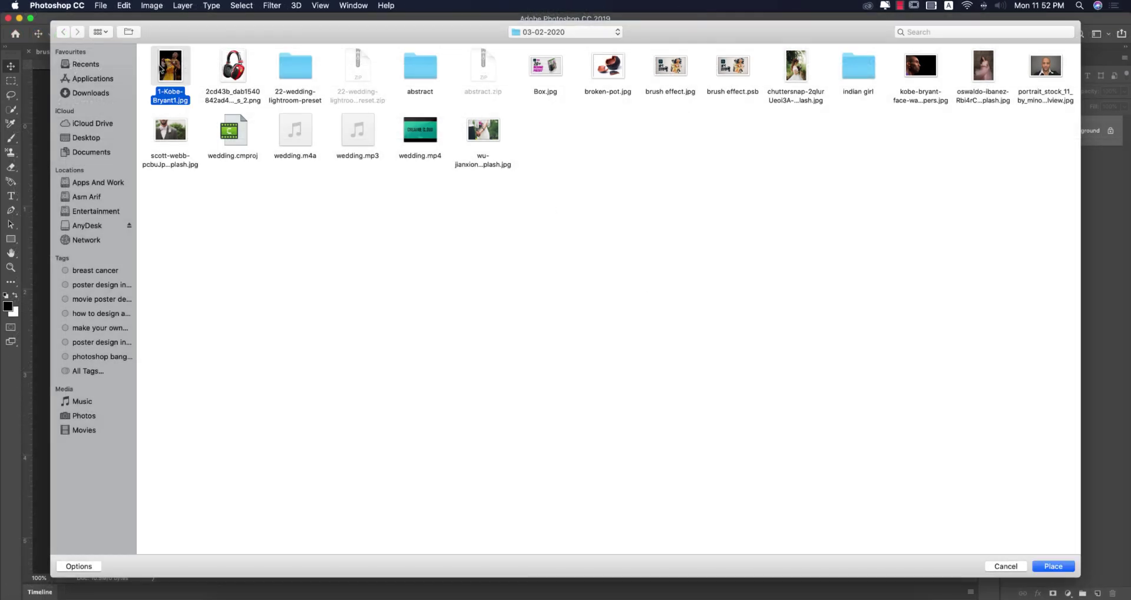
pyautogui.press('Return')
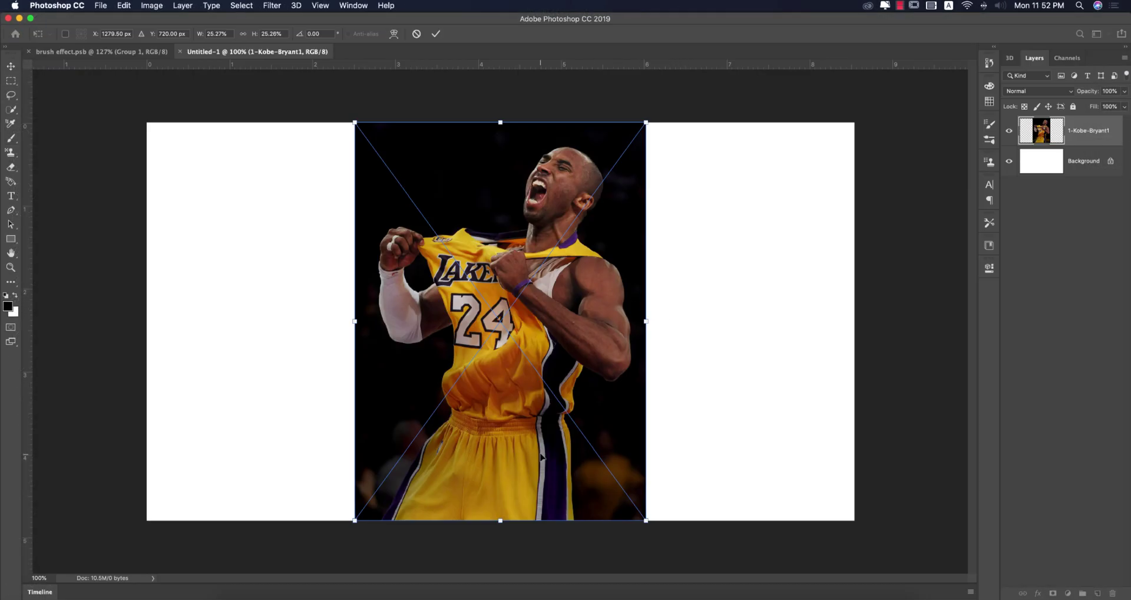
pyautogui.moveTo(500, 521); pyautogui.dragTo(500, 585)
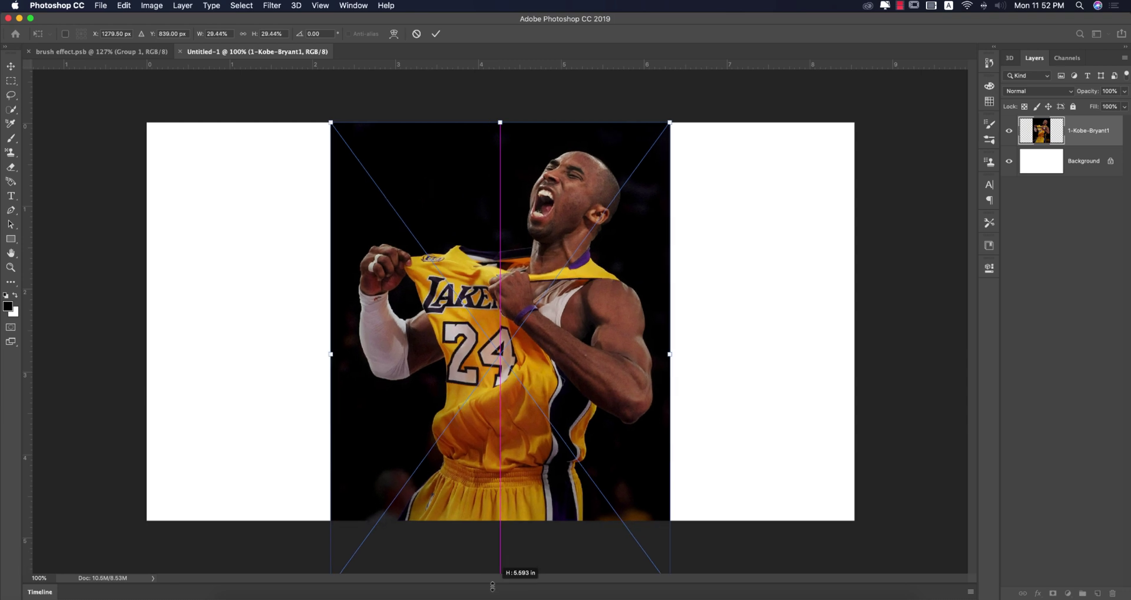
pyautogui.moveTo(574, 388); pyautogui.dragTo(591, 405)
pyautogui.click(436, 34)
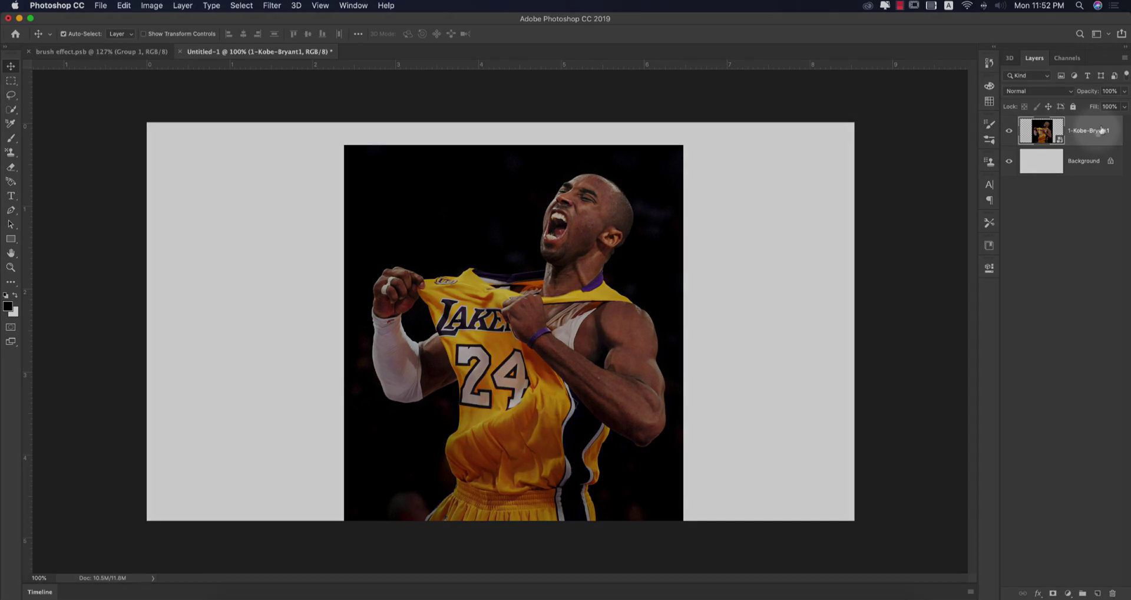
# Rasterize the photo layer, convert it to a smart object, and add an inverted black mask
pyautogui.rightClick(1090, 131)
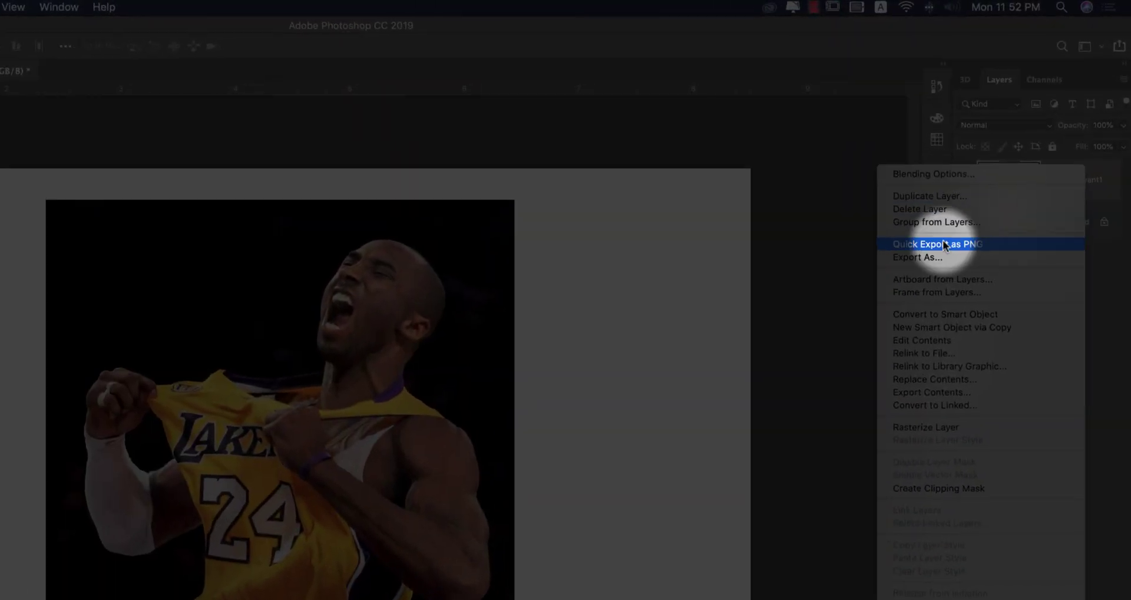
pyautogui.click(884, 441)
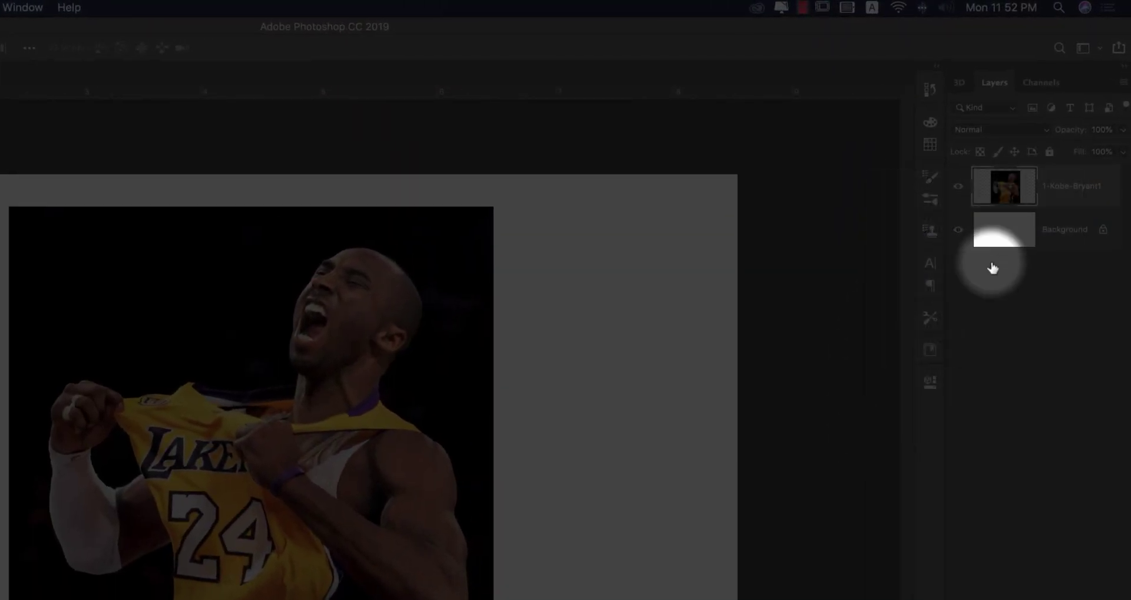
pyautogui.rightClick(1051, 186)
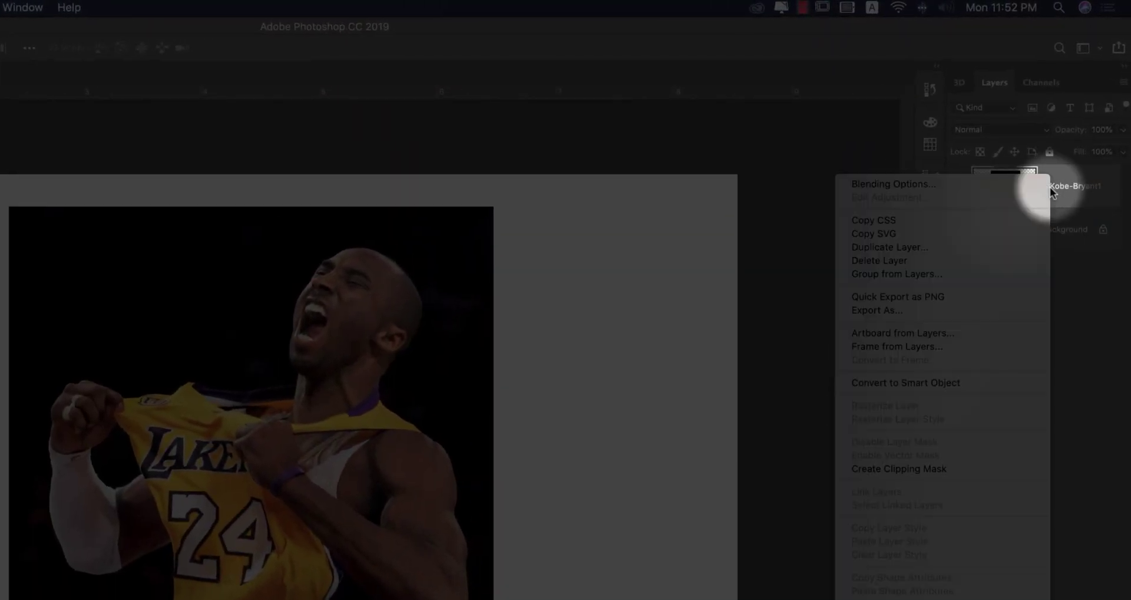
pyautogui.click(885, 382)
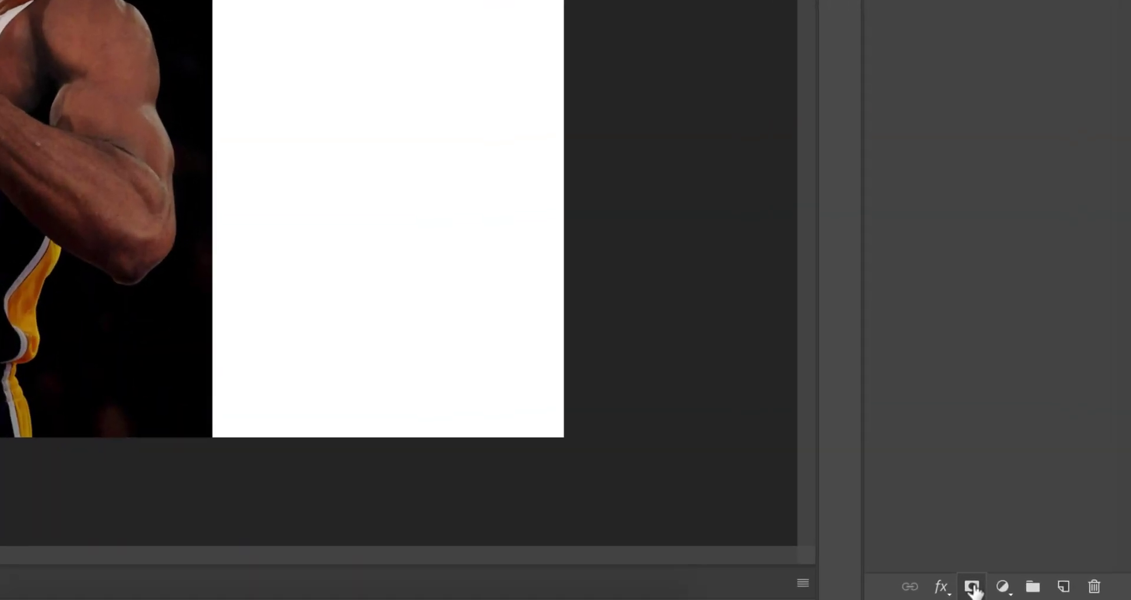
pyautogui.click(1053, 594)
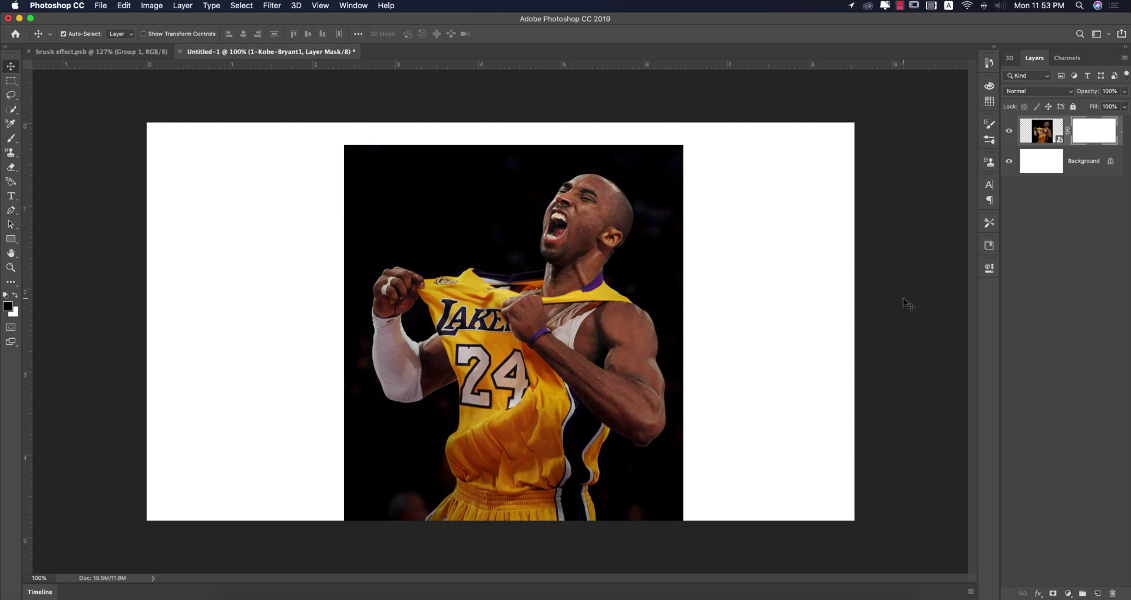
pyautogui.press('super+i')
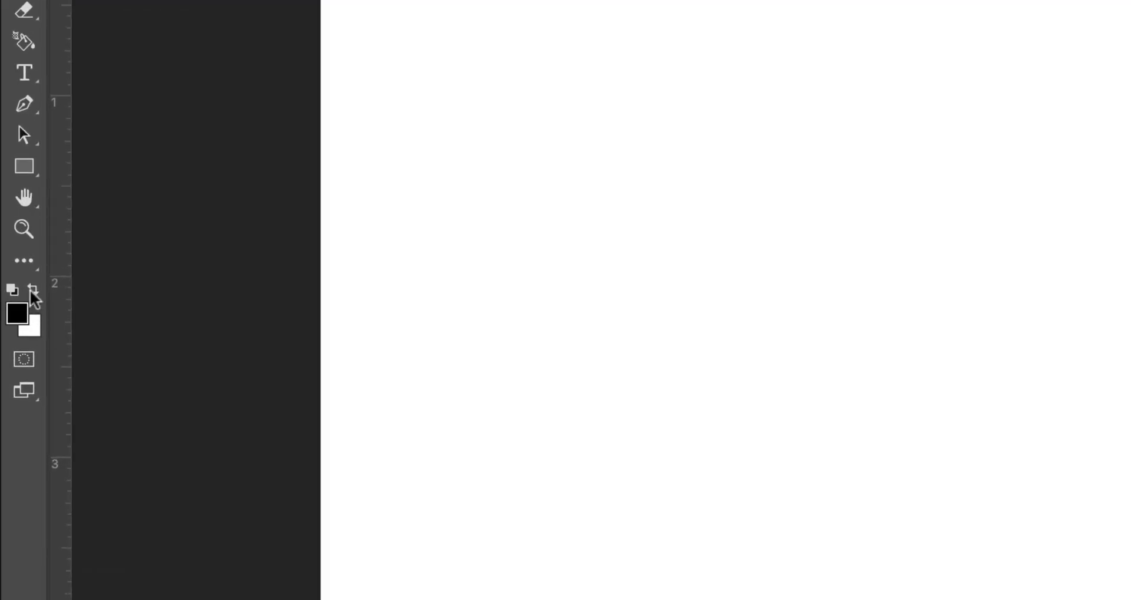
# Make white the foreground colour and paint a first Brush-tool dab on the mask
pyautogui.click(32, 289)
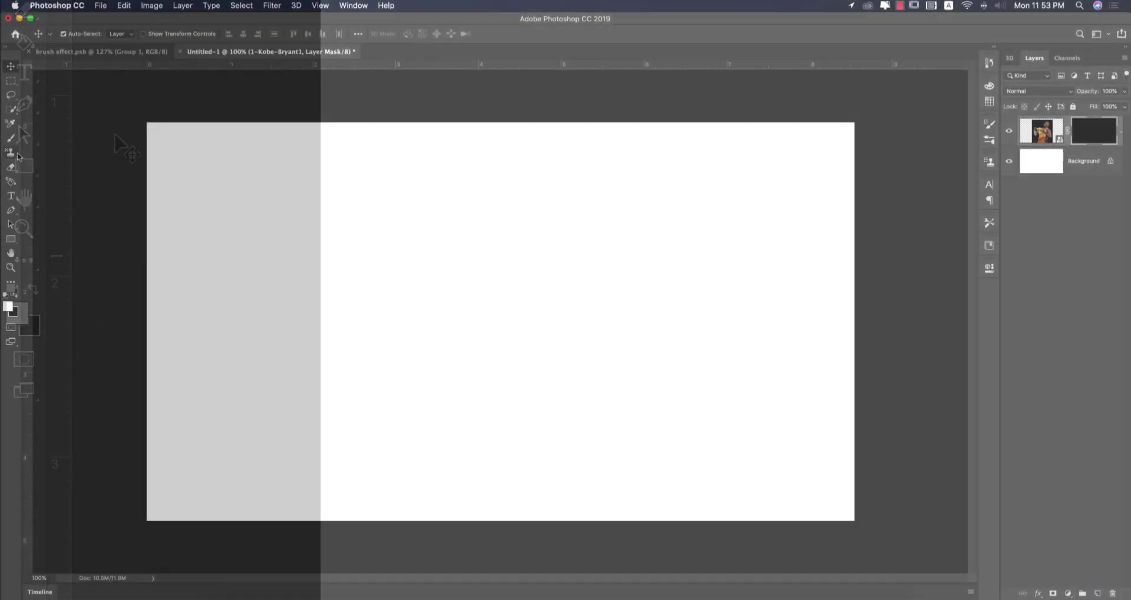
pyautogui.click(11, 138)
pyautogui.click(450, 209)
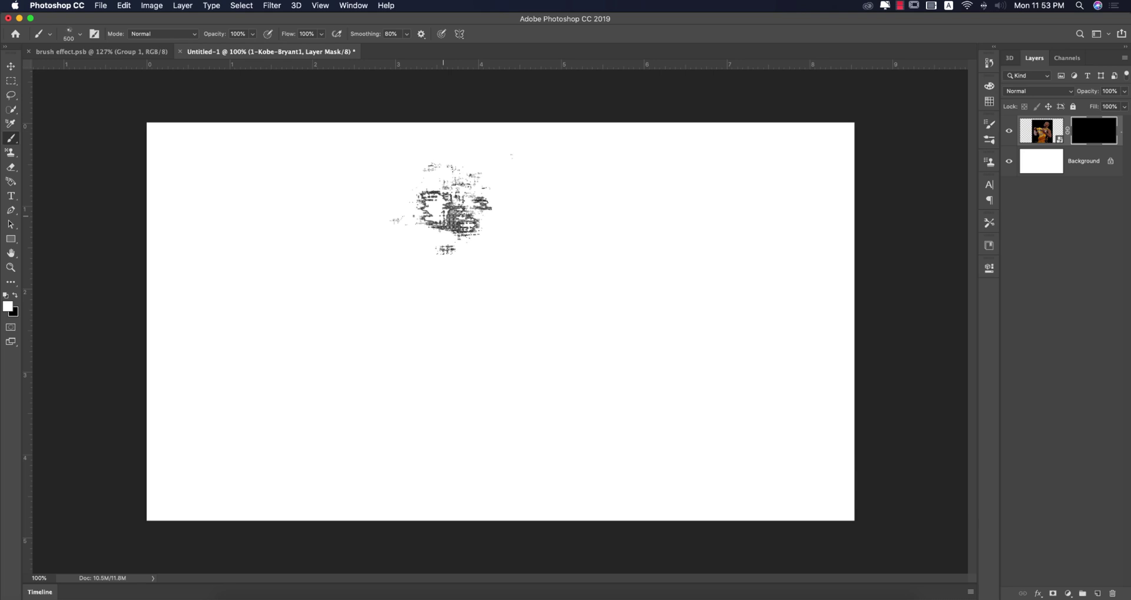
pyautogui.rightClick(537, 386)
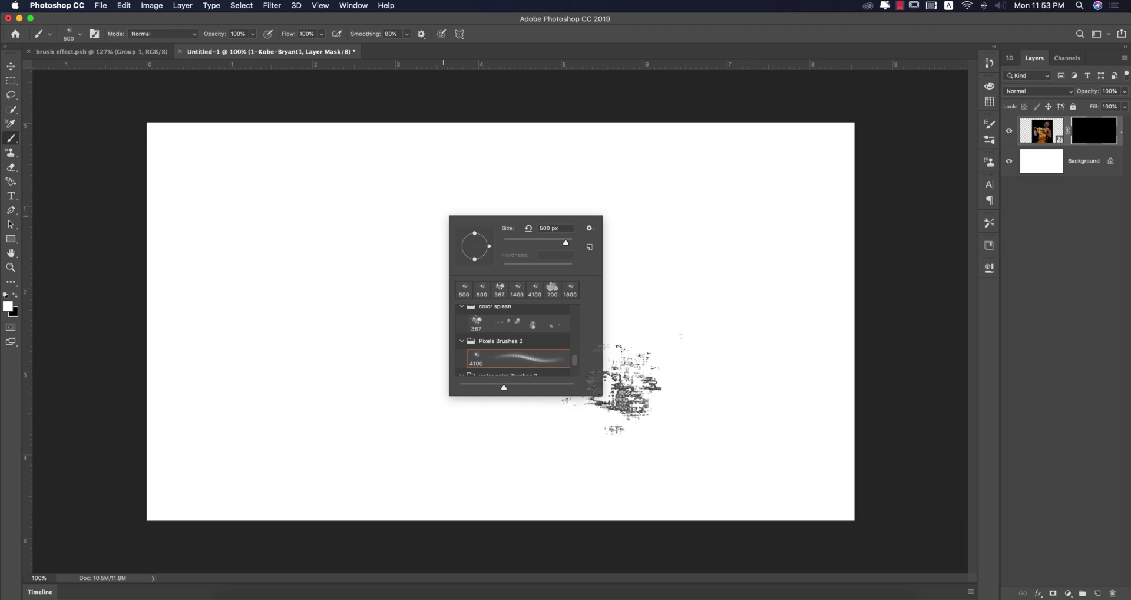
# Pick the 4100 Pixels Brushes 2 preset and resize the brush to about 700 px
pyautogui.moveTo(598, 395); pyautogui.dragTo(679, 449)
pyautogui.click(472, 358)
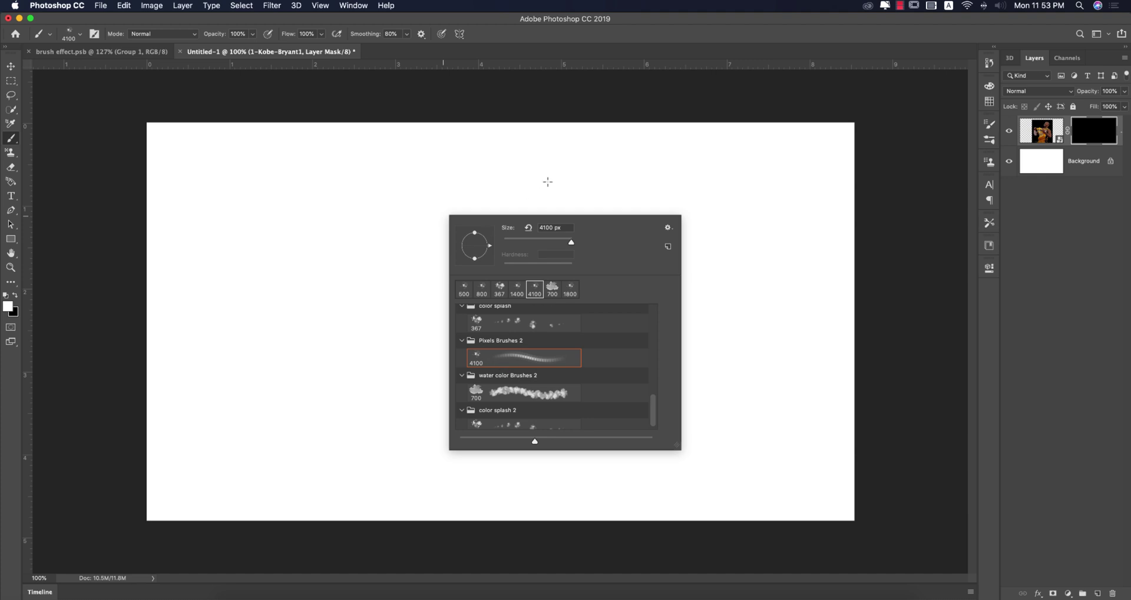
pyautogui.click(605, 95)
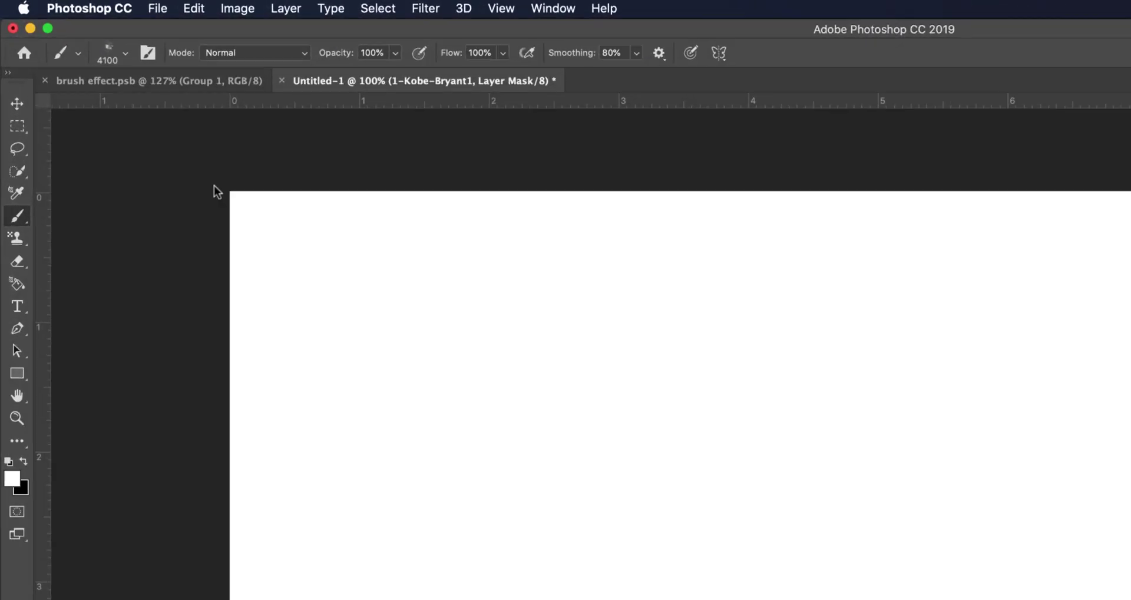
pyautogui.click(125, 53)
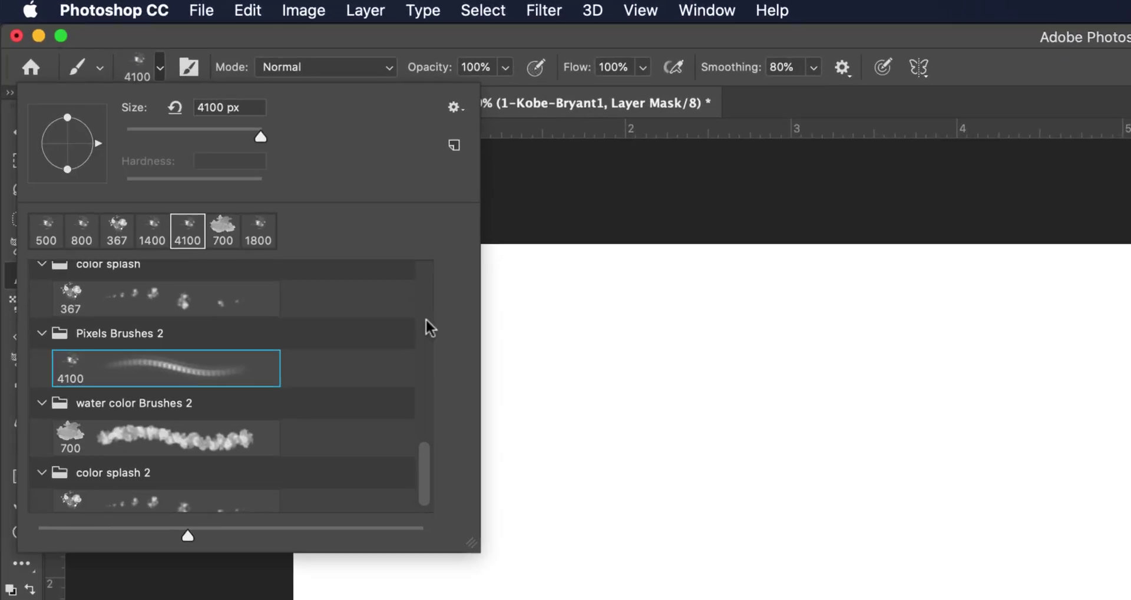
pyautogui.moveTo(249, 132)
pyautogui.mouseDown()
pyautogui.moveTo(165, 133)
pyautogui.moveTo(175, 133)
pyautogui.mouseUp()
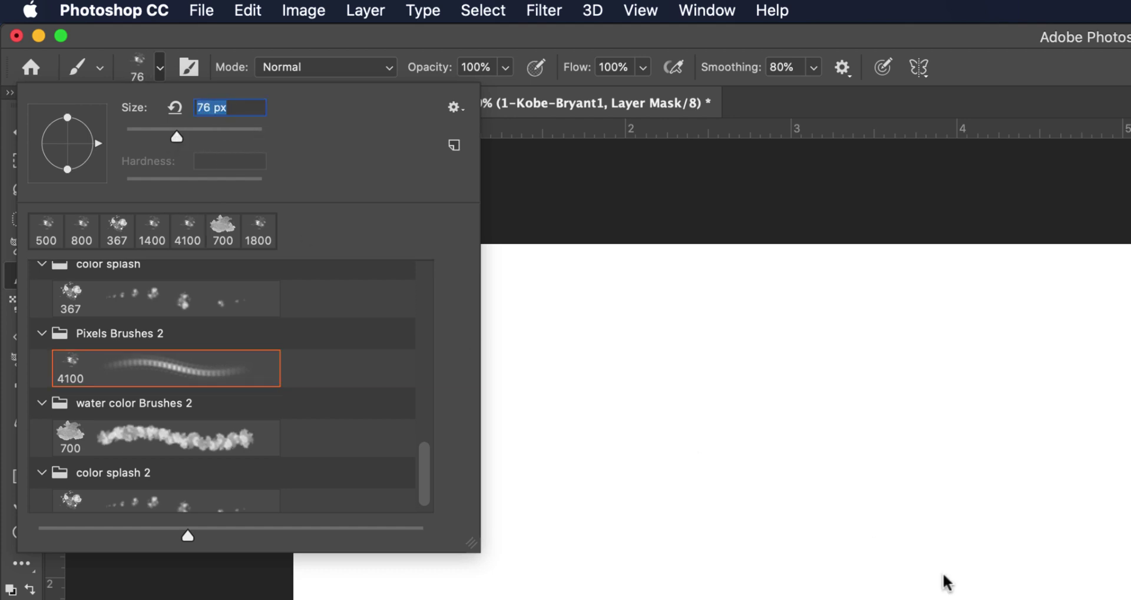
pyautogui.press(']')
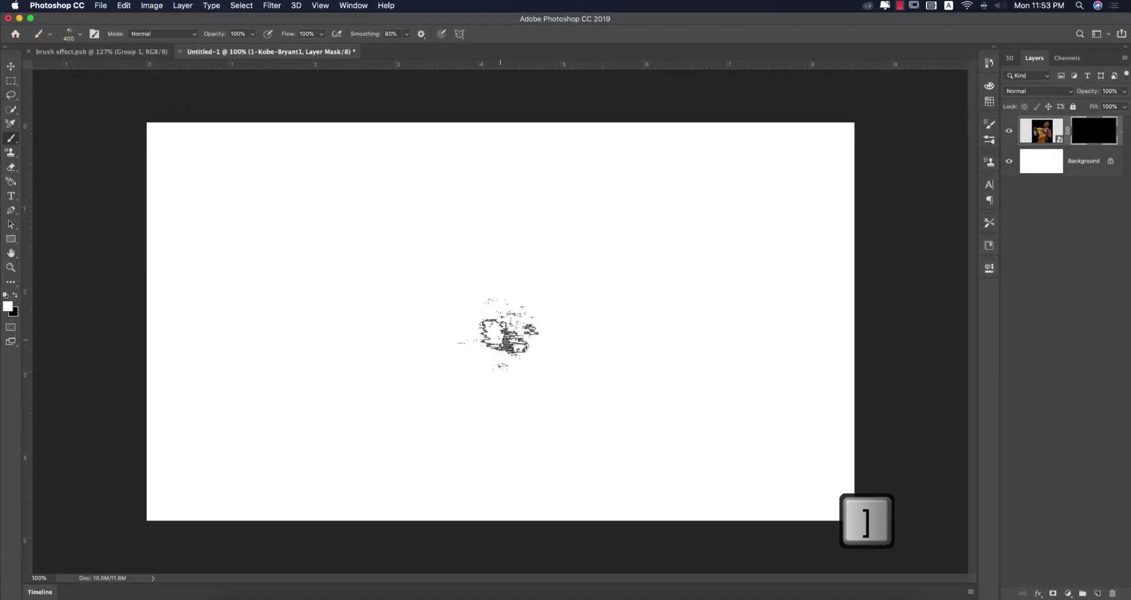
pyautogui.press(']')
# Dab and stroke the mask to reveal fragments of the head and yellow-purple jersey
pyautogui.click(498, 330)
pyautogui.press(']')
pyautogui.press(']')
pyautogui.click(497, 330)
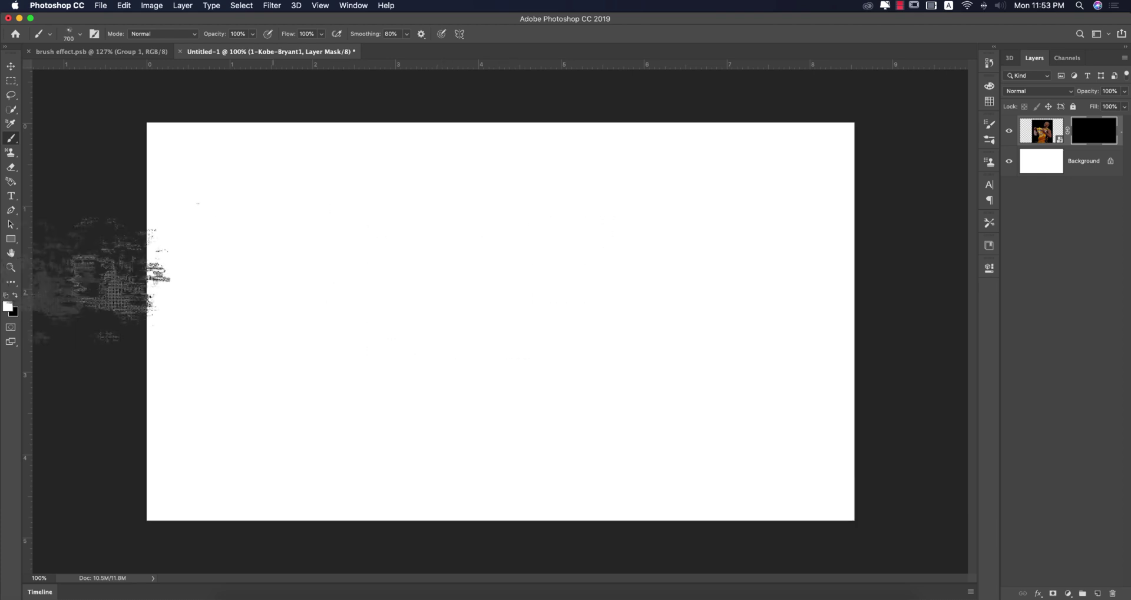
pyautogui.click(530, 253)
pyautogui.click(521, 268)
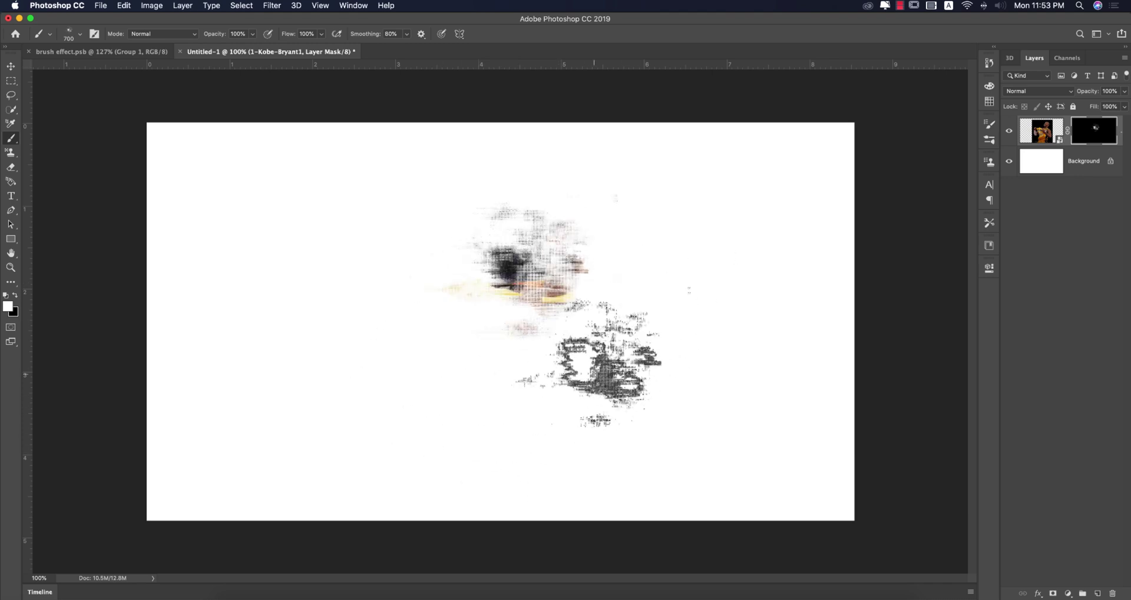
pyautogui.click(604, 366)
pyautogui.click(625, 277)
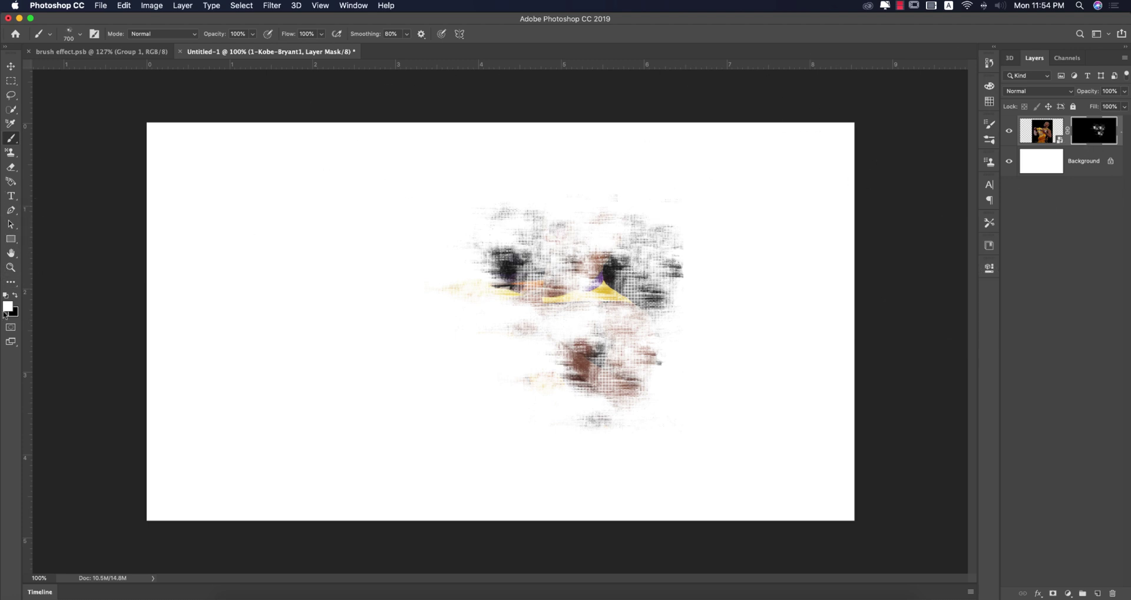
pyautogui.moveTo(494, 325); pyautogui.dragTo(625, 307)
# Paint the face with the 700 px watercolor brush, undoing the last stroke
pyautogui.rightClick(566, 306)
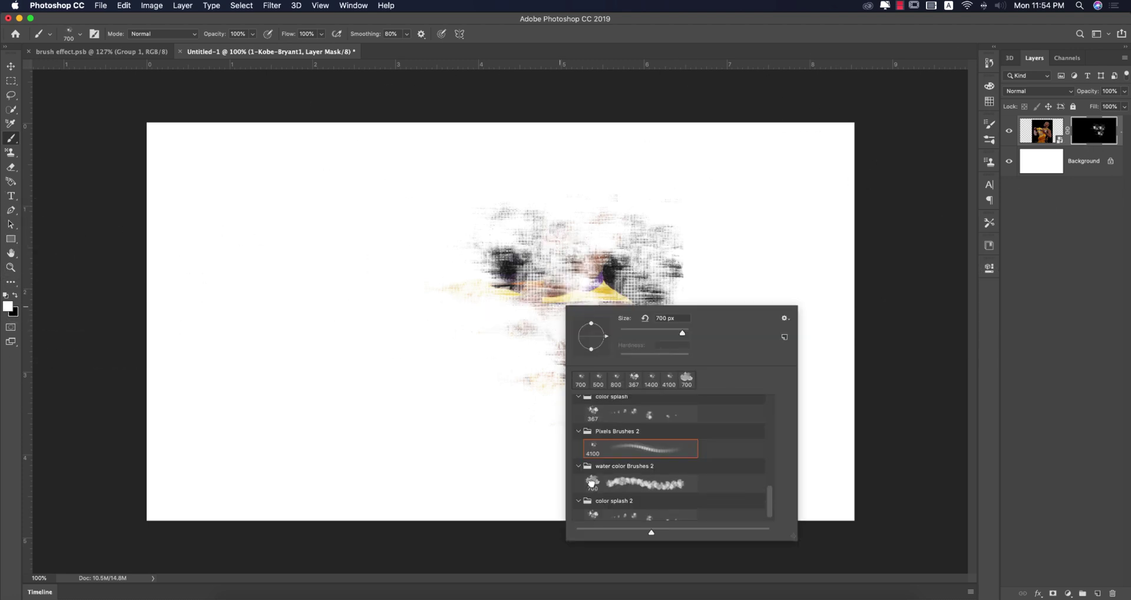
pyautogui.click(593, 482)
pyautogui.moveTo(573, 287)
pyautogui.mouseDown()
pyautogui.moveTo(530, 330)
pyautogui.moveTo(533, 286)
pyautogui.moveTo(535, 325)
pyautogui.mouseUp()
pyautogui.moveTo(545, 344)
pyautogui.mouseDown()
pyautogui.moveTo(604, 373)
pyautogui.moveTo(521, 241)
pyautogui.moveTo(575, 224)
pyautogui.moveTo(589, 201)
pyautogui.moveTo(465, 266)
pyautogui.moveTo(515, 400)
pyautogui.mouseUp()
pyautogui.press('super+z')
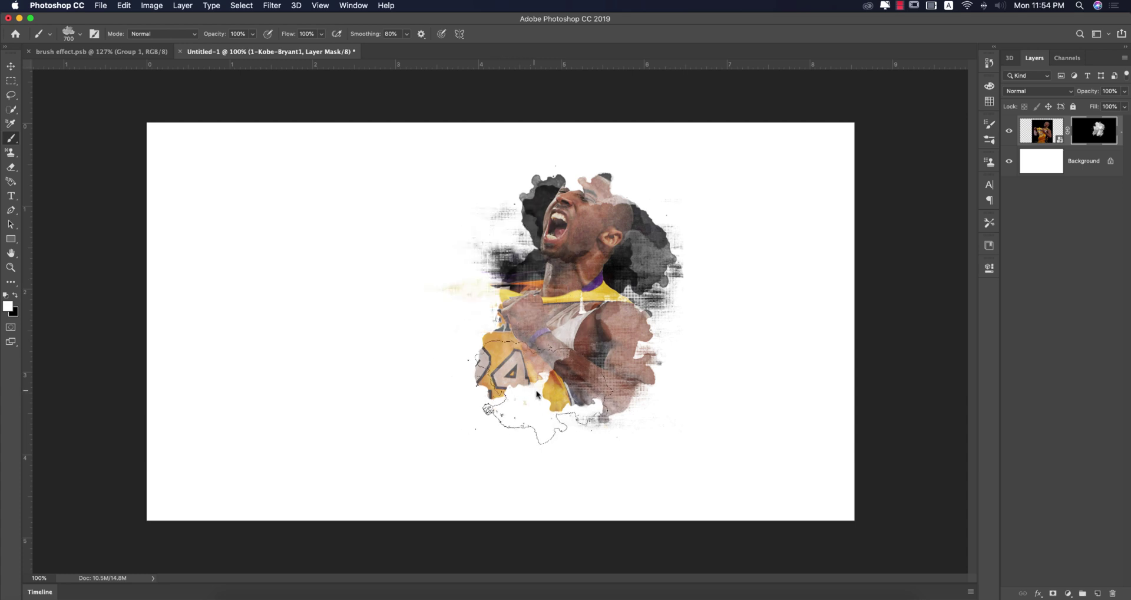
# Use the 367 px color splash brush to reveal the 24 jersey, face, neck and collar
pyautogui.rightClick(536, 392)
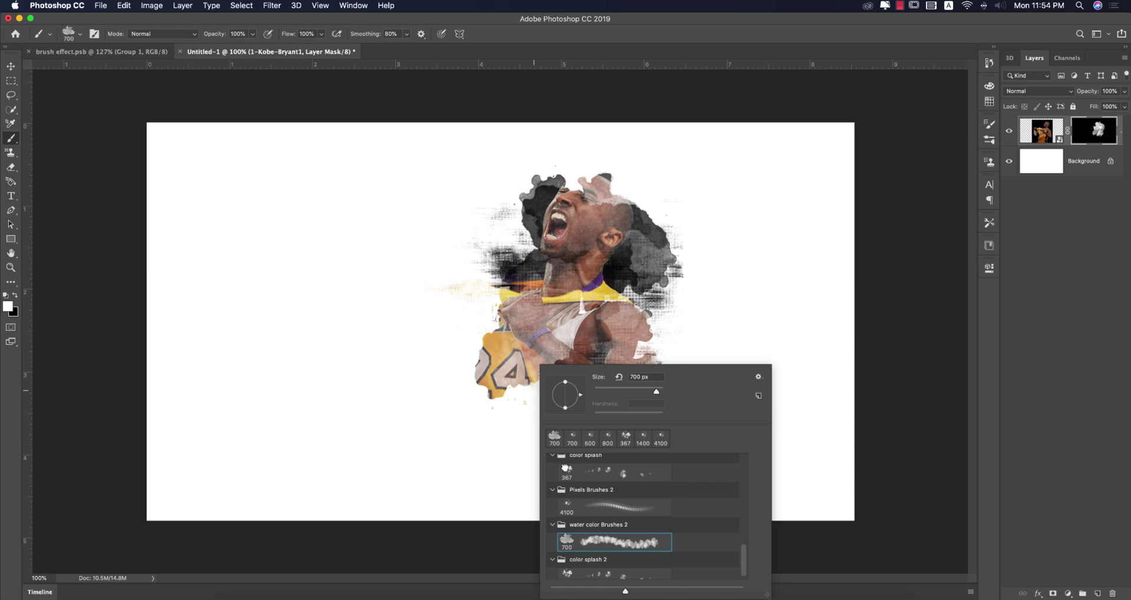
pyautogui.click(567, 470)
pyautogui.click(522, 400)
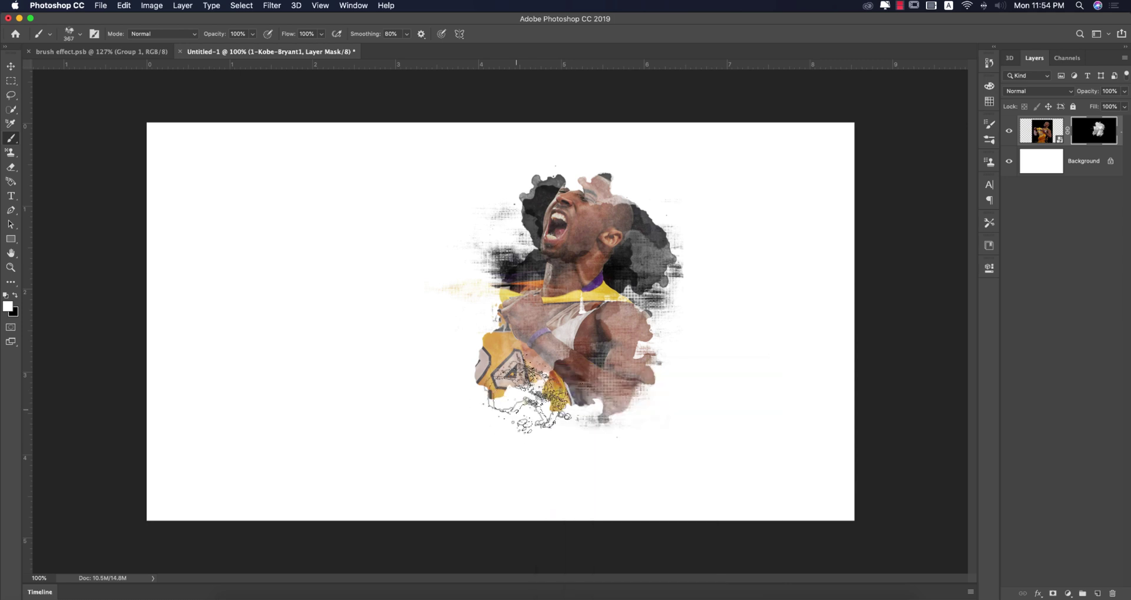
pyautogui.moveTo(525, 392)
pyautogui.mouseDown()
pyautogui.moveTo(504, 383)
pyautogui.moveTo(489, 342)
pyautogui.moveTo(512, 289)
pyautogui.moveTo(489, 274)
pyautogui.moveTo(606, 444)
pyautogui.moveTo(635, 327)
pyautogui.moveTo(610, 193)
pyautogui.moveTo(594, 189)
pyautogui.moveTo(637, 295)
pyautogui.moveTo(571, 189)
pyautogui.moveTo(654, 307)
pyautogui.moveTo(648, 212)
pyautogui.moveTo(619, 478)
pyautogui.moveTo(571, 439)
pyautogui.moveTo(430, 442)
pyautogui.moveTo(618, 359)
pyautogui.moveTo(677, 368)
pyautogui.moveTo(519, 454)
pyautogui.moveTo(566, 436)
pyautogui.mouseUp()
pyautogui.moveTo(557, 259)
pyautogui.mouseDown()
pyautogui.moveTo(540, 239)
pyautogui.moveTo(660, 380)
pyautogui.moveTo(580, 245)
pyautogui.moveTo(583, 310)
pyautogui.moveTo(648, 381)
pyautogui.moveTo(601, 345)
pyautogui.moveTo(545, 233)
pyautogui.moveTo(519, 230)
pyautogui.moveTo(480, 283)
pyautogui.moveTo(489, 192)
pyautogui.moveTo(536, 380)
pyautogui.moveTo(601, 442)
pyautogui.moveTo(548, 339)
pyautogui.moveTo(557, 342)
pyautogui.moveTo(625, 474)
pyautogui.moveTo(584, 489)
pyautogui.moveTo(557, 439)
pyautogui.moveTo(581, 469)
pyautogui.moveTo(585, 308)
pyautogui.moveTo(612, 405)
pyautogui.moveTo(596, 346)
pyautogui.mouseUp()
# Stamp with the 700 px watercolor brush, undo misplaced stamps, then stamp at 400 px on the jersey's left
pyautogui.rightClick(593, 344)
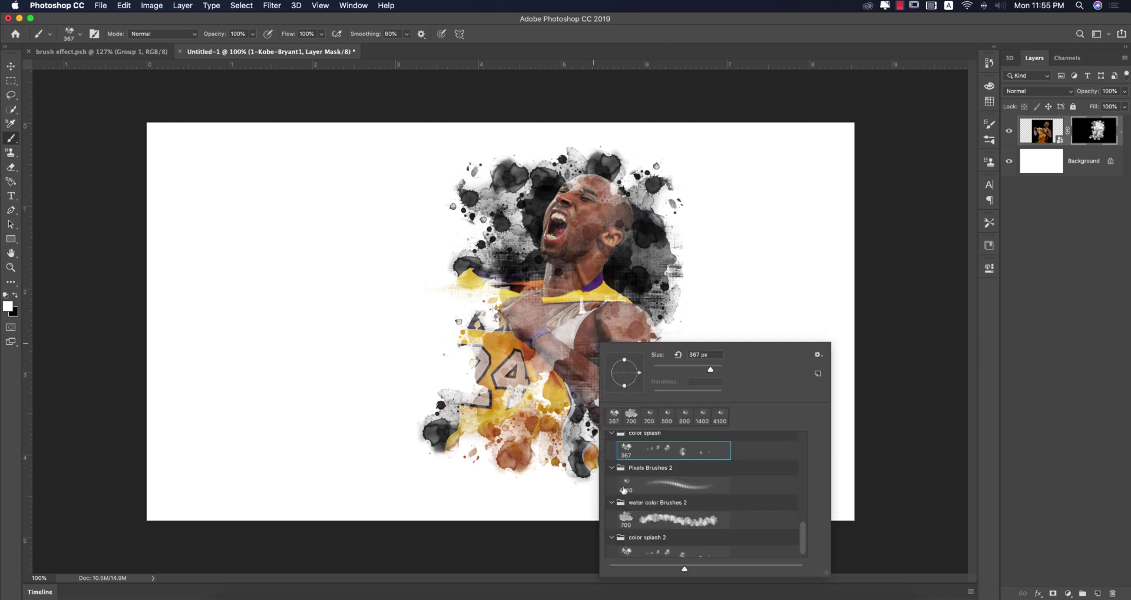
pyautogui.click(629, 520)
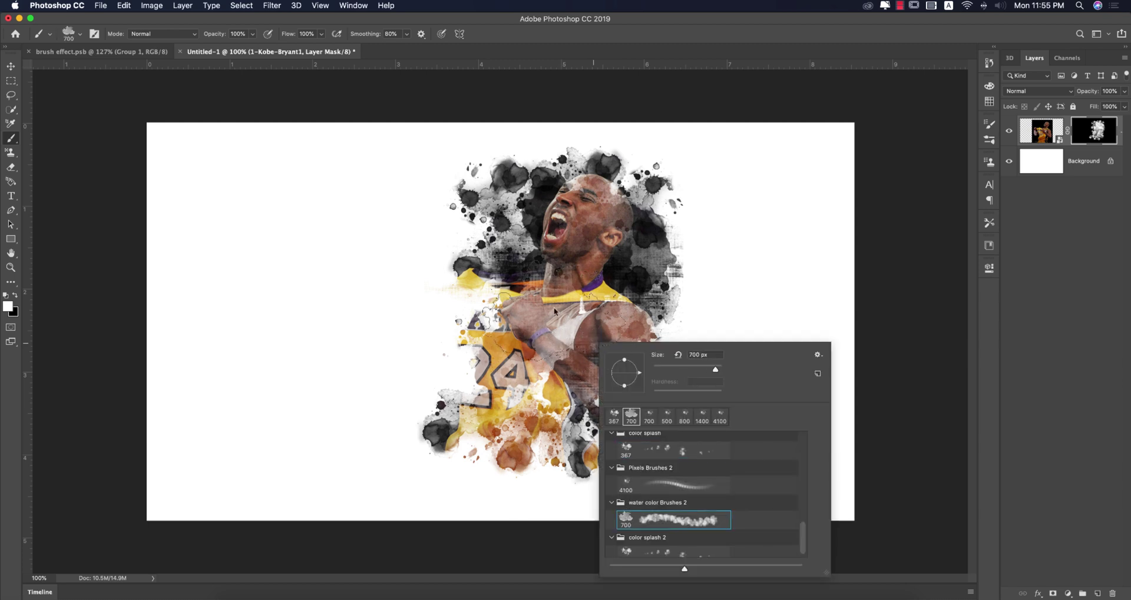
pyautogui.click(501, 318)
pyautogui.click(500, 318)
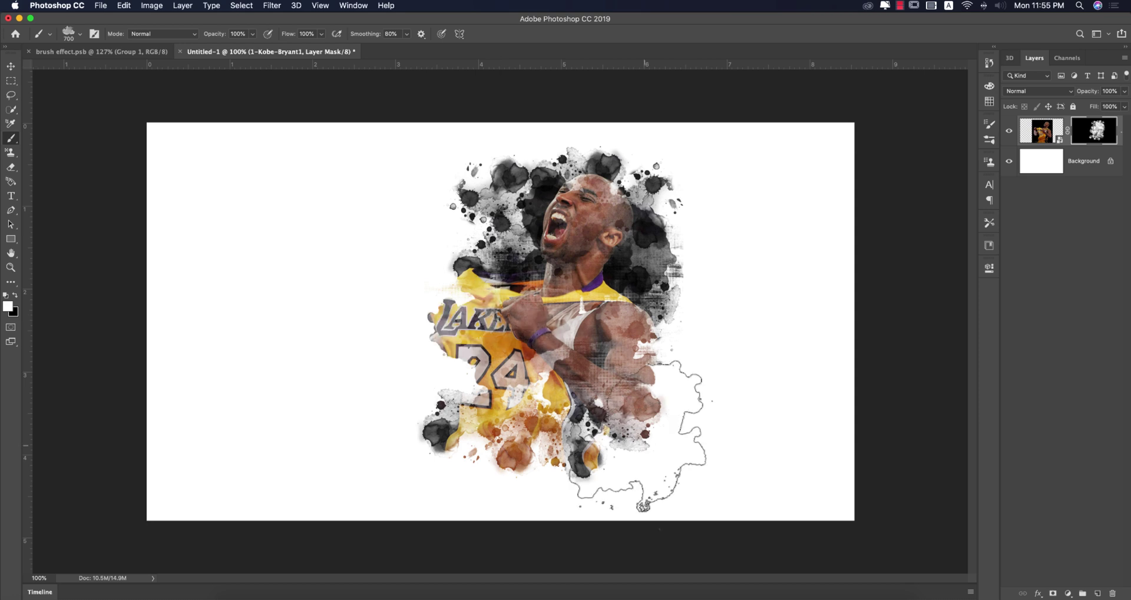
pyautogui.press('super+z')
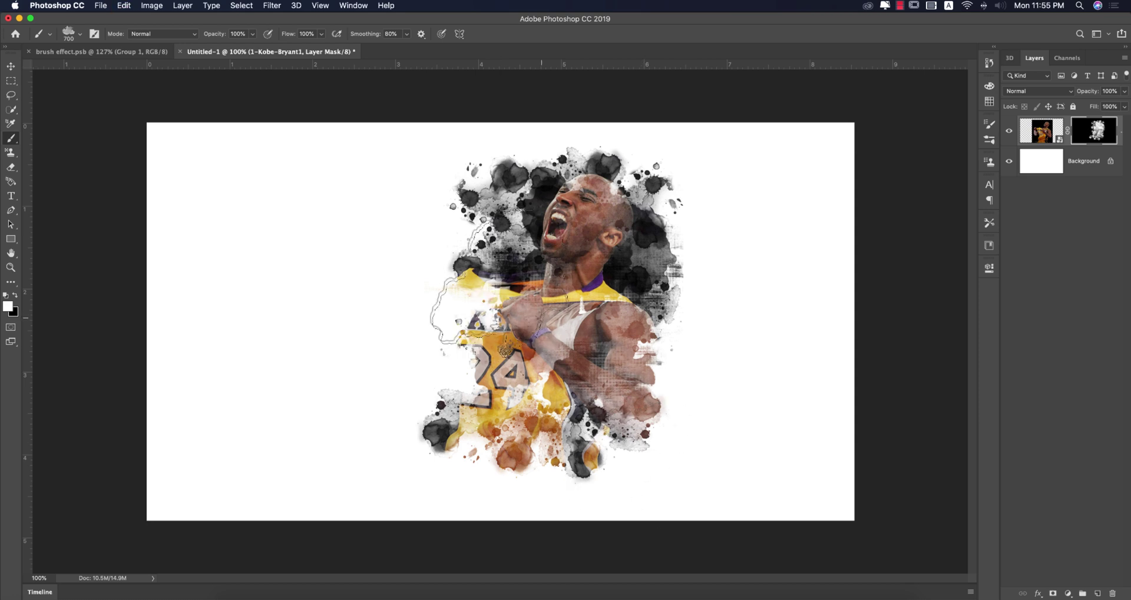
pyautogui.click(489, 251)
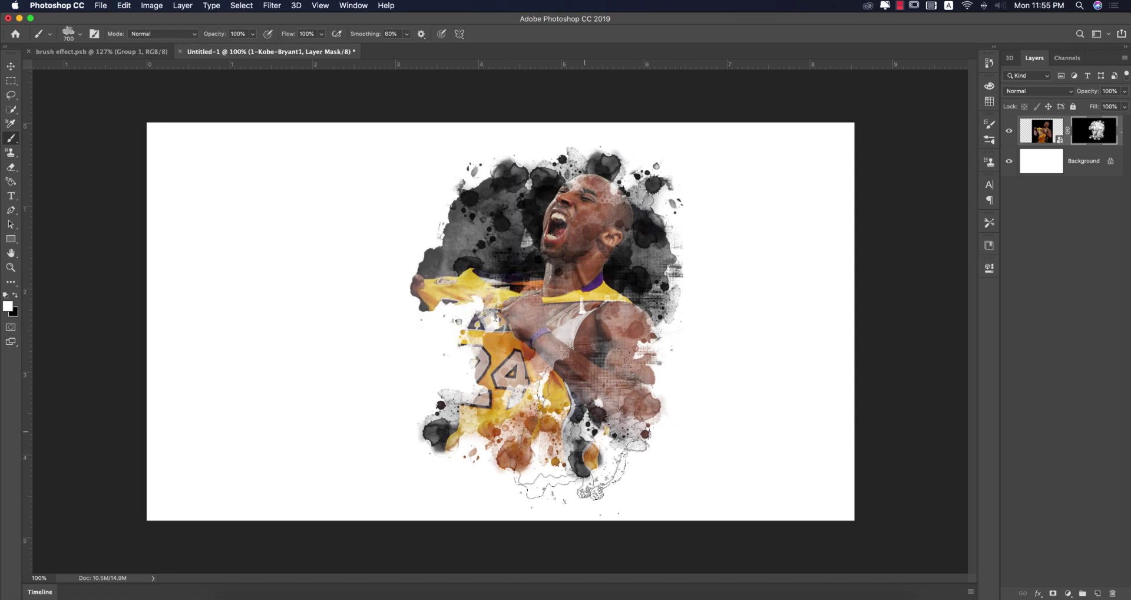
pyautogui.press('super+z')
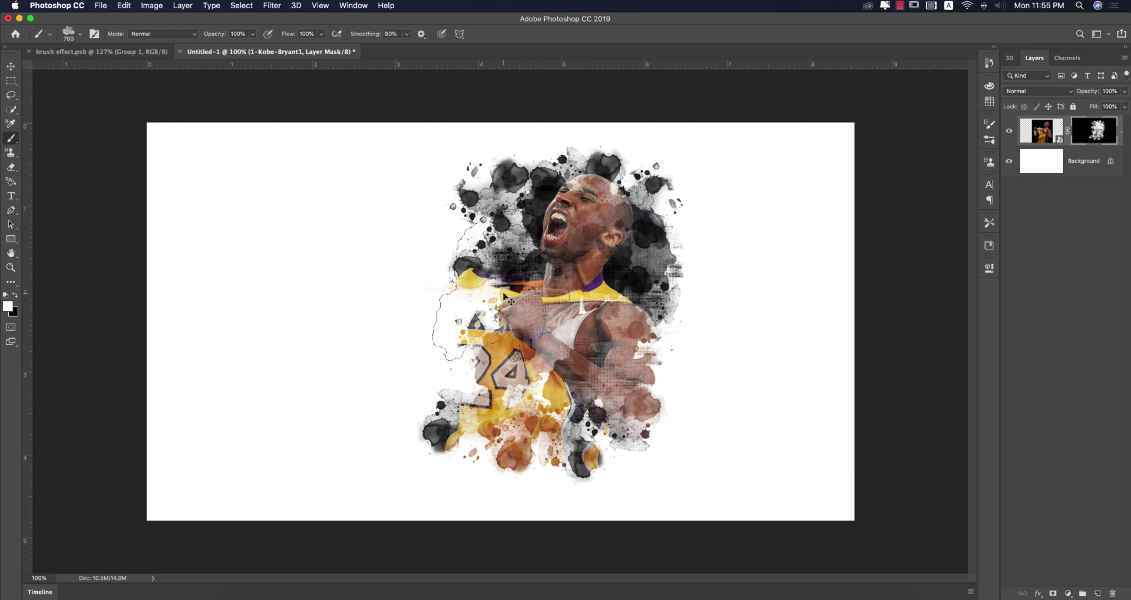
pyautogui.press('[')
pyautogui.press('[')
pyautogui.press('[')
pyautogui.click(503, 285)
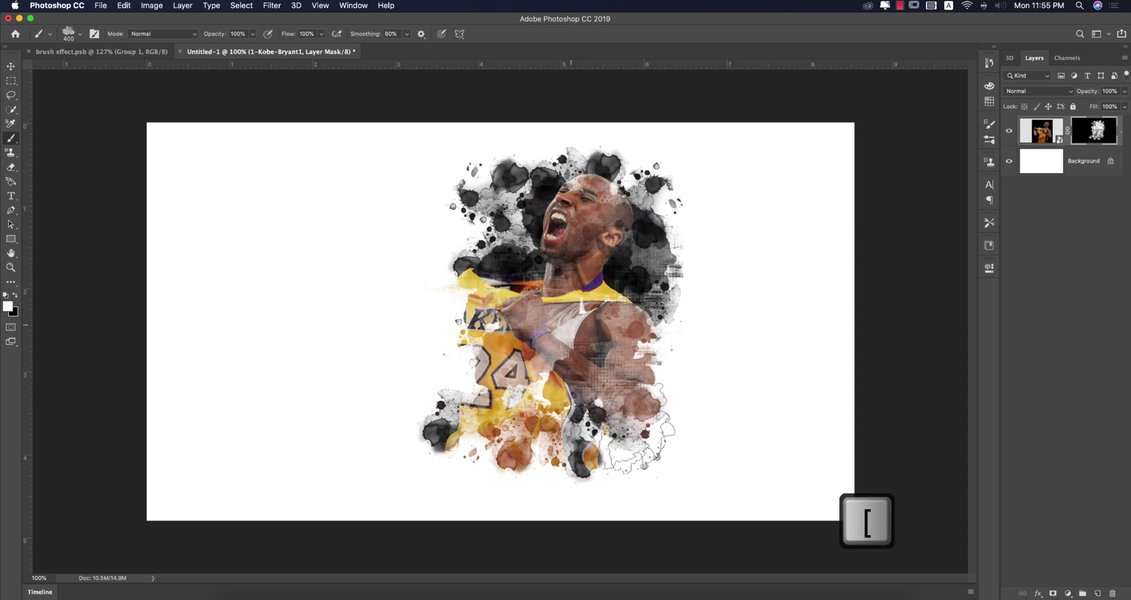
# Paint grainy strokes around the chest with the 4100 pixel brush, shrinking it to 600 px
pyautogui.rightClick(626, 449)
pyautogui.click(607, 465)
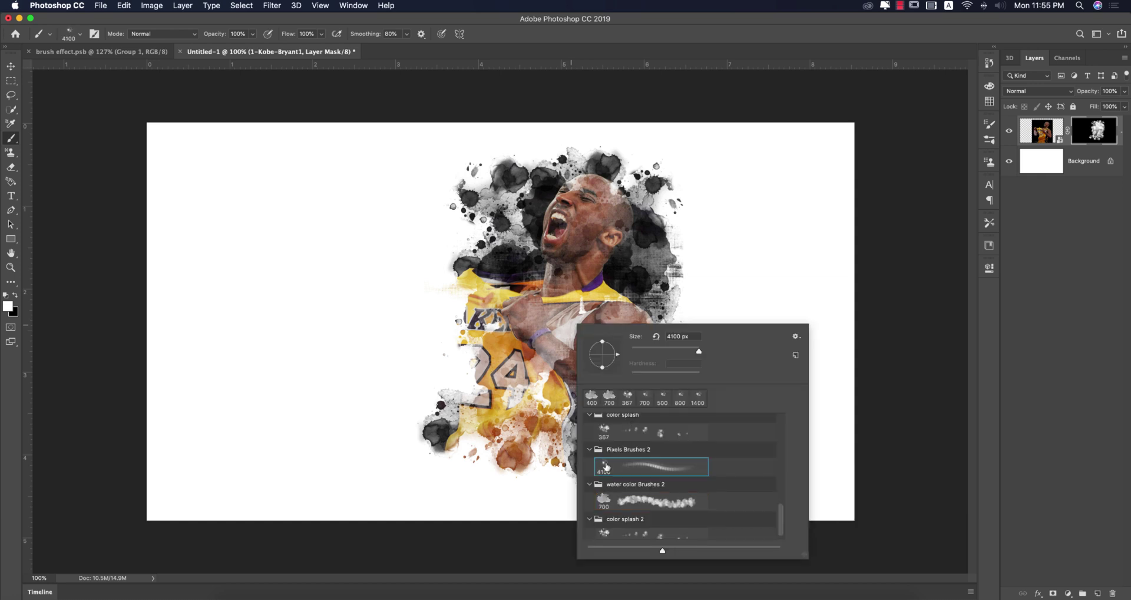
pyautogui.click(70, 37)
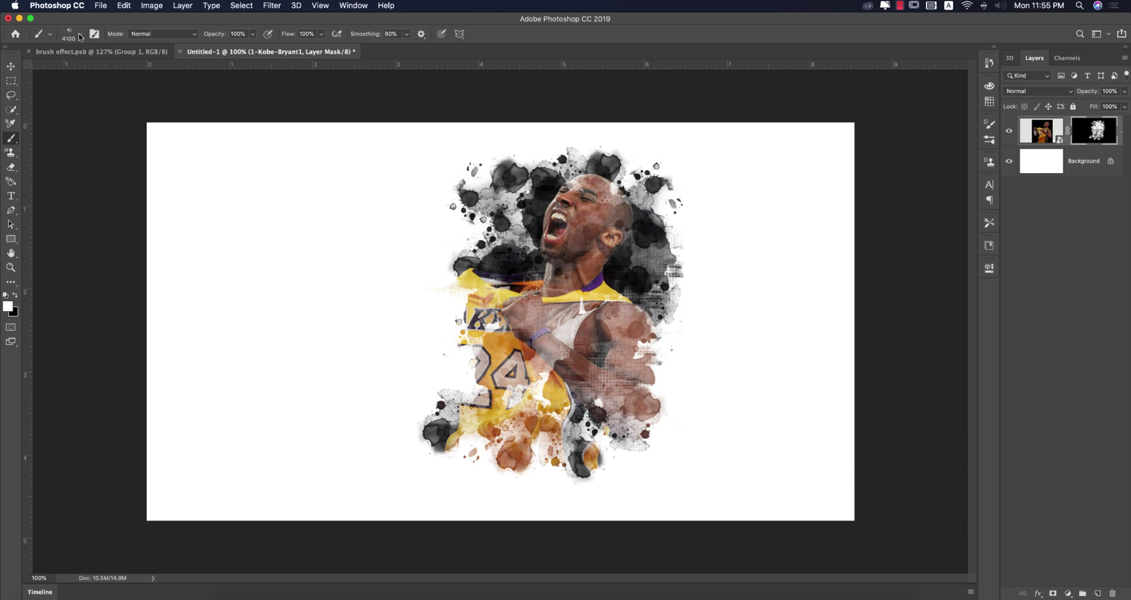
pyautogui.click(81, 38)
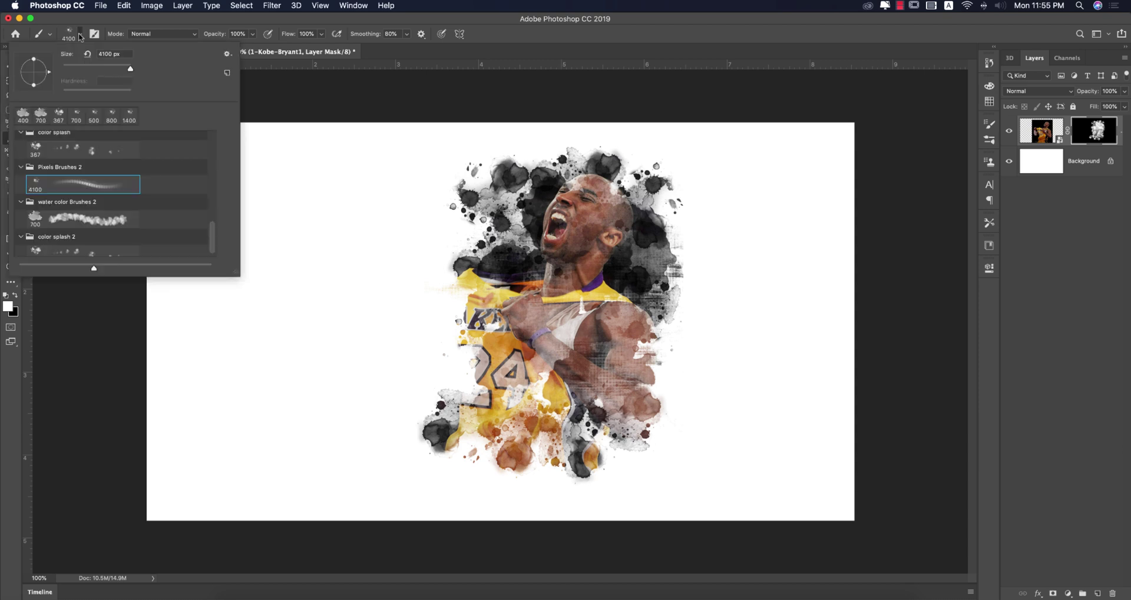
pyautogui.click(101, 69)
pyautogui.press('Escape')
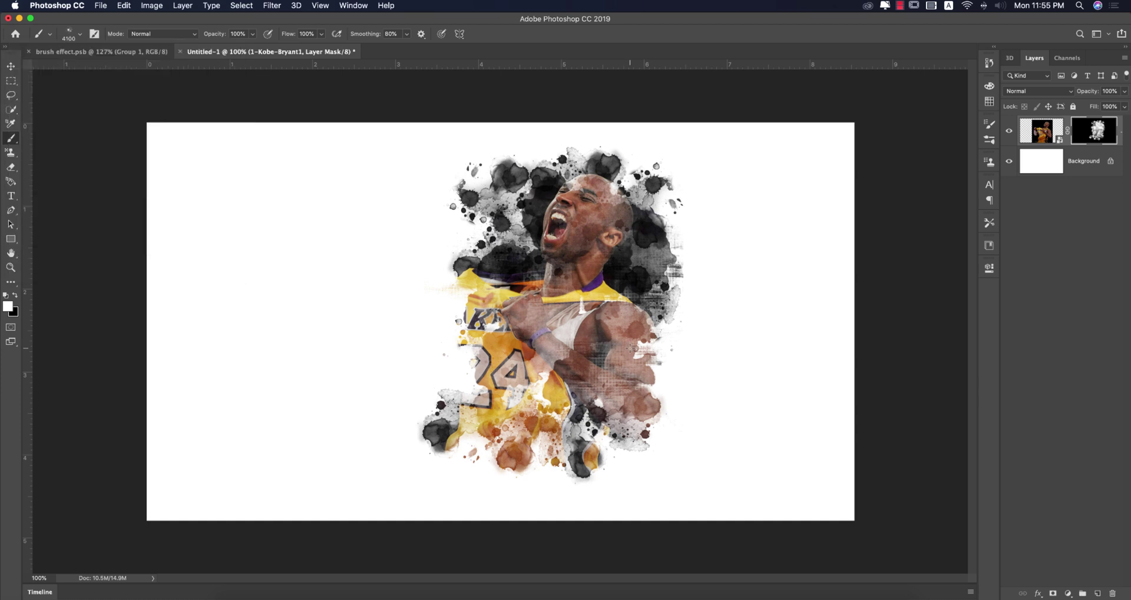
pyautogui.press('[')
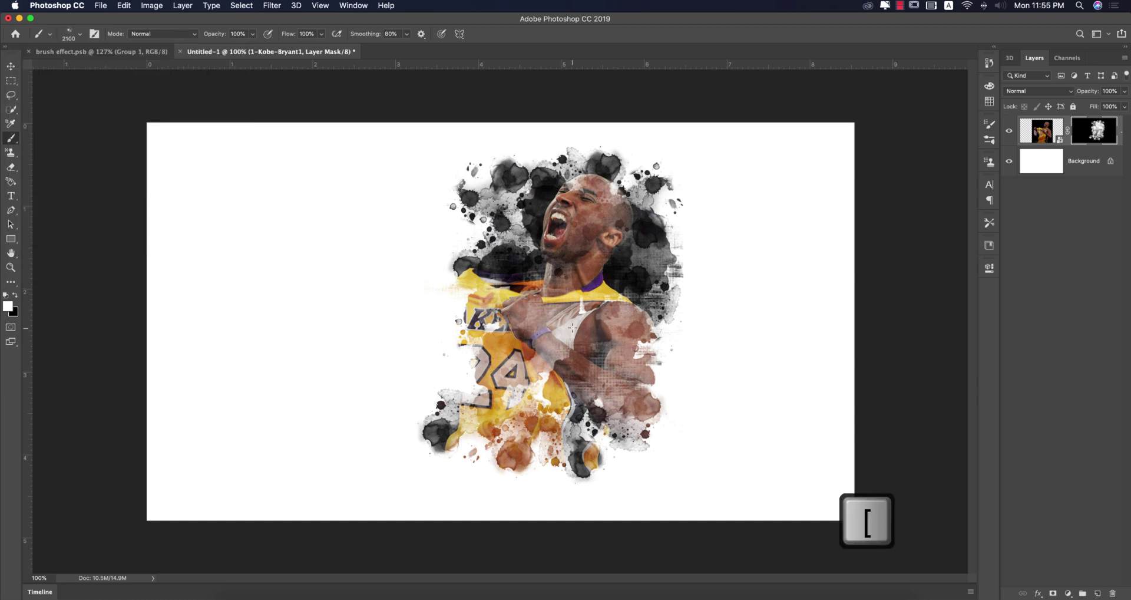
pyautogui.press('[')
pyautogui.press('[')
pyautogui.press('[')
pyautogui.press('[')
pyautogui.press('[')
pyautogui.press('[')
pyautogui.press('[')
pyautogui.press('[')
pyautogui.press('[')
pyautogui.moveTo(572, 327)
pyautogui.mouseDown()
pyautogui.moveTo(648, 295)
pyautogui.moveTo(589, 277)
pyautogui.moveTo(642, 354)
pyautogui.moveTo(590, 307)
pyautogui.moveTo(577, 324)
pyautogui.moveTo(589, 318)
pyautogui.moveTo(531, 342)
pyautogui.moveTo(501, 377)
pyautogui.moveTo(488, 458)
pyautogui.moveTo(672, 407)
pyautogui.moveTo(660, 318)
pyautogui.moveTo(631, 289)
pyautogui.moveTo(642, 439)
pyautogui.moveTo(672, 425)
pyautogui.moveTo(607, 430)
pyautogui.moveTo(648, 412)
pyautogui.moveTo(707, 318)
pyautogui.moveTo(677, 271)
pyautogui.moveTo(736, 294)
pyautogui.moveTo(702, 277)
pyautogui.moveTo(708, 289)
pyautogui.moveTo(772, 242)
pyautogui.moveTo(689, 236)
pyautogui.moveTo(648, 171)
pyautogui.moveTo(707, 336)
pyautogui.moveTo(660, 265)
pyautogui.moveTo(683, 283)
pyautogui.mouseUp()
pyautogui.press('[')
pyautogui.press('[')
pyautogui.press('[')
pyautogui.press('[')
pyautogui.press('[')
pyautogui.press('[')
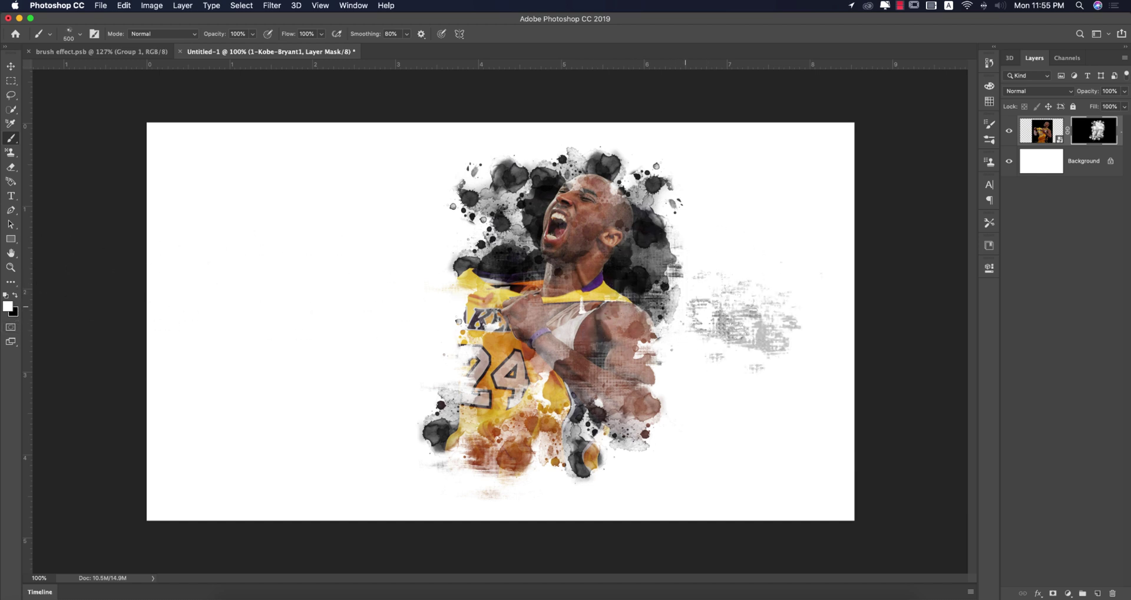
# Swap painting colours back to white, then move the player photo about 0.48 in left
pyautogui.click(15, 295)
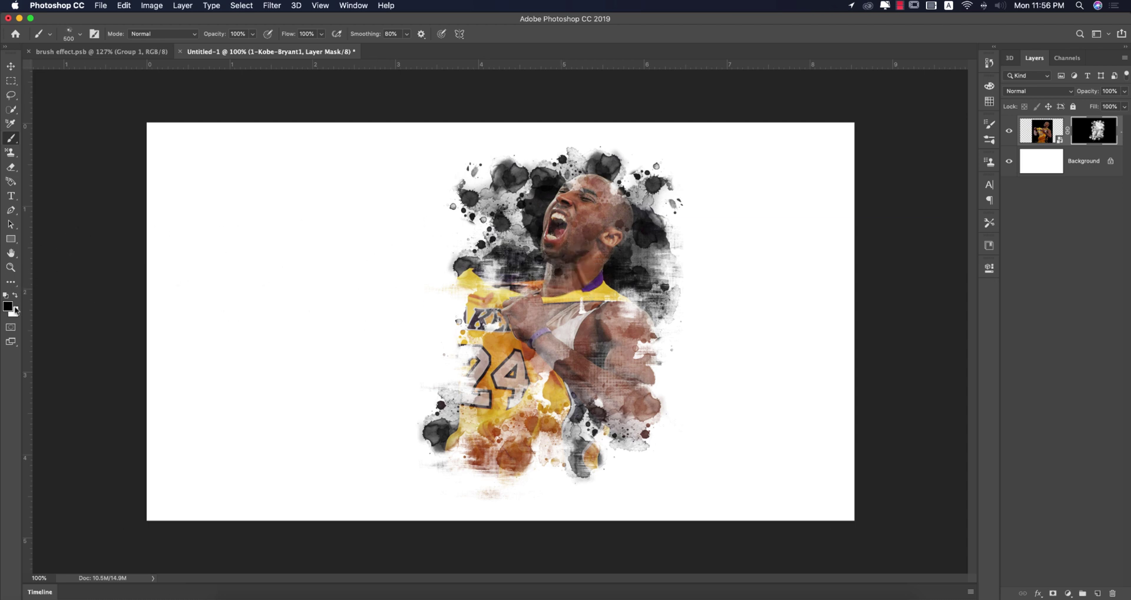
pyautogui.click(15, 295)
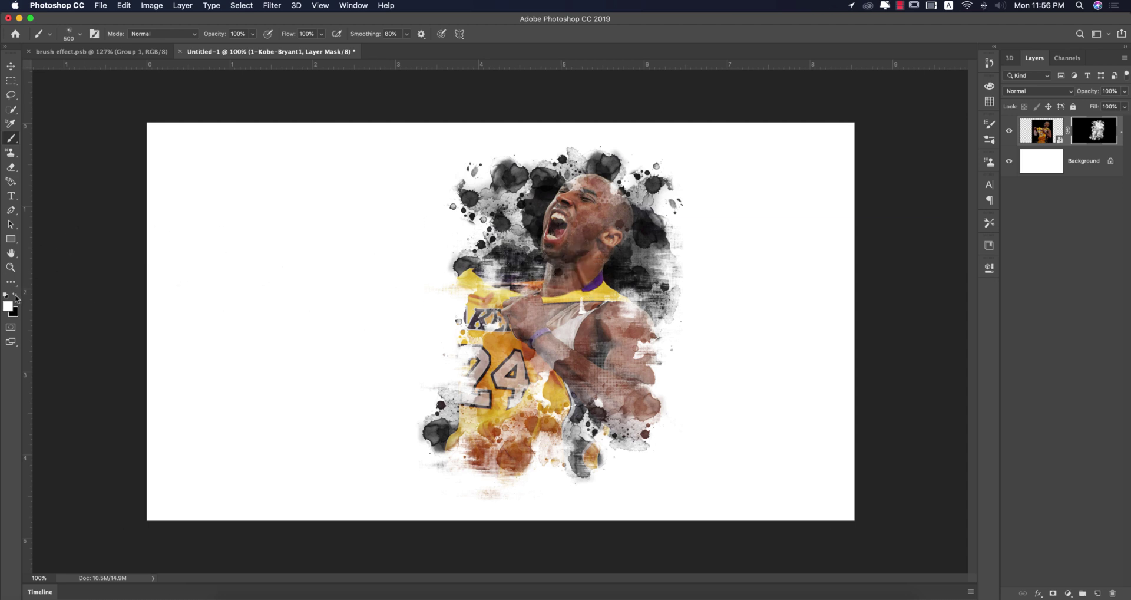
pyautogui.click(11, 66)
pyautogui.moveTo(604, 337); pyautogui.dragTo(546, 335)
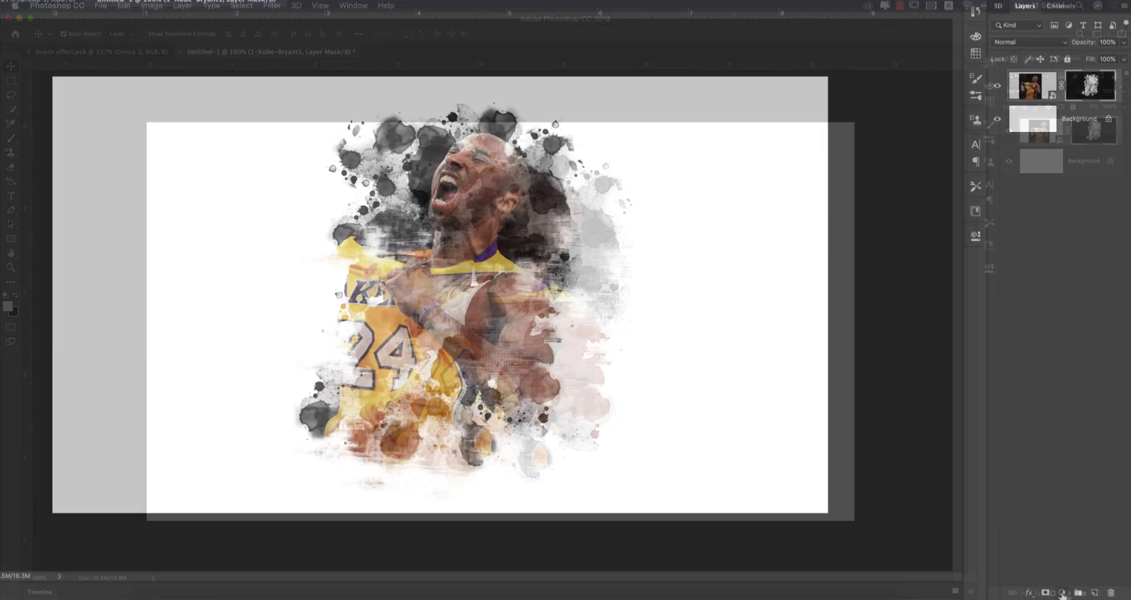
# Add a Gradient Fill layer using the Neutral Density gradient preset
pyautogui.click(1063, 592)
pyautogui.click(1055, 365)
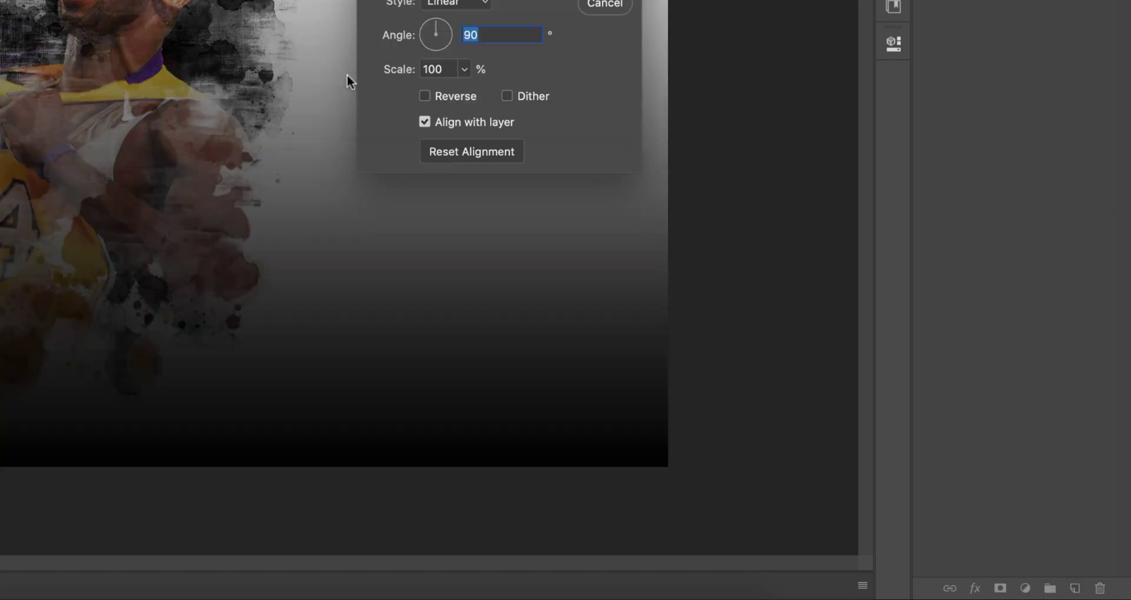
pyautogui.click(731, 225)
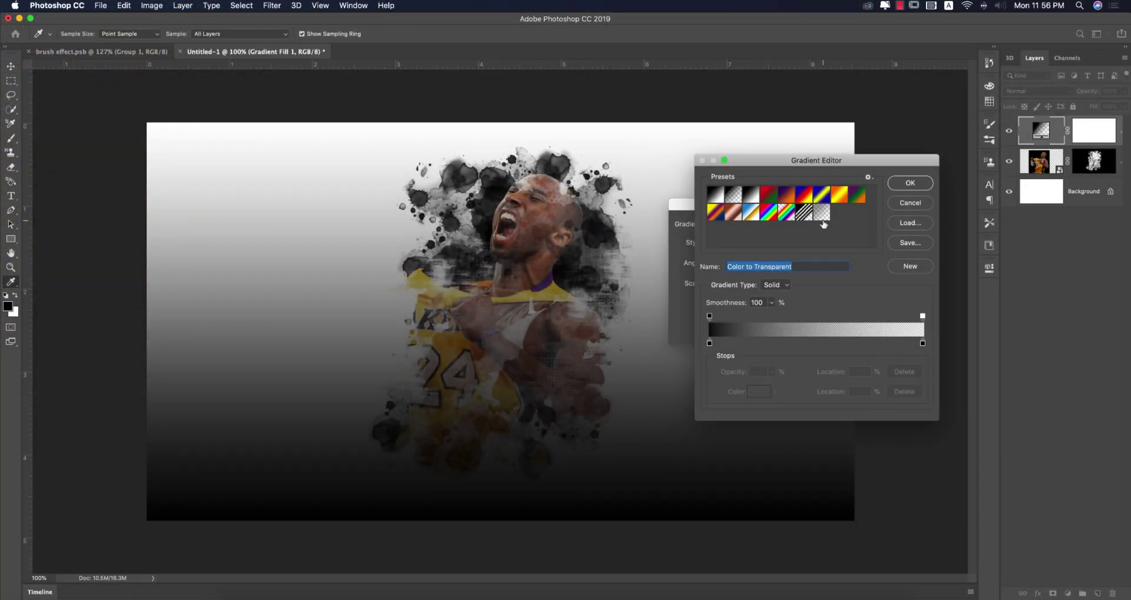
pyautogui.click(823, 214)
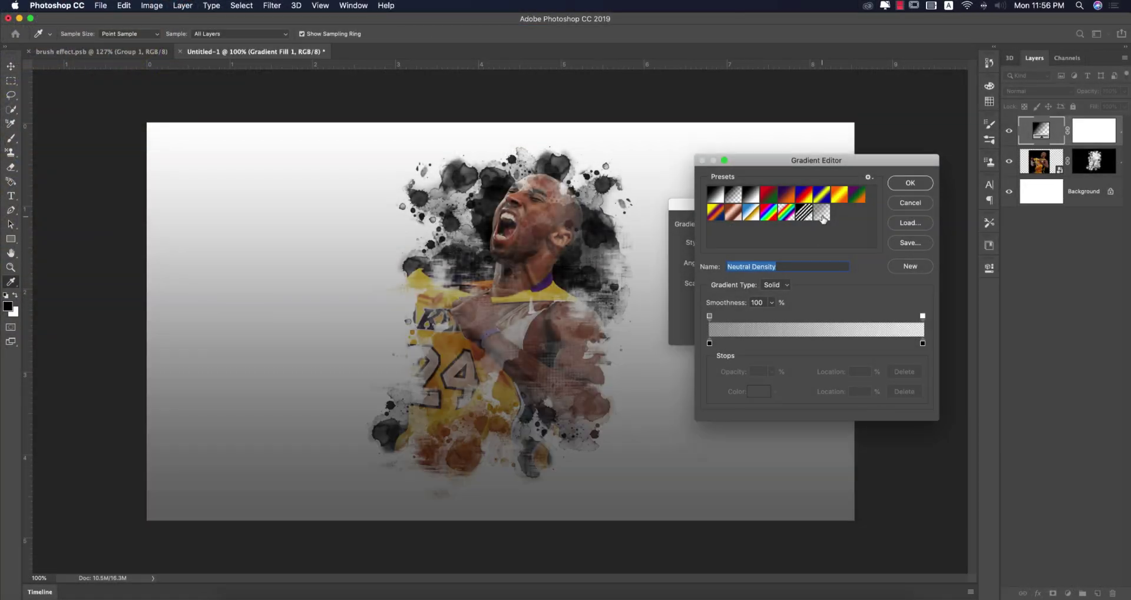
pyautogui.click(906, 183)
pyautogui.click(720, 244)
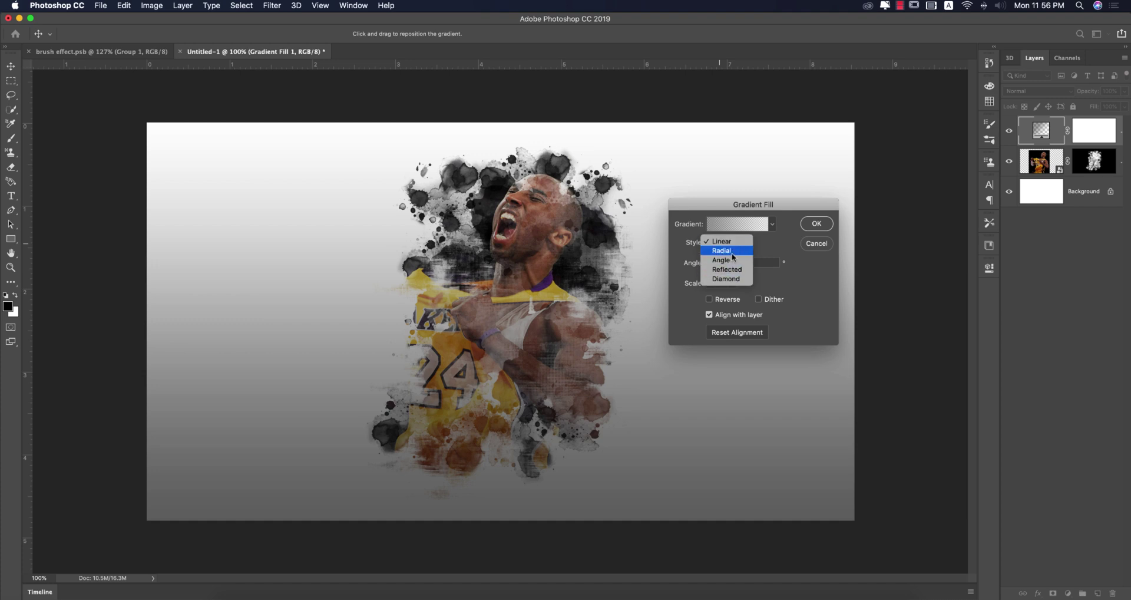
# Make the gradient radial and reversed, raise its centre, set angle 0, scale 341% and dither
pyautogui.click(729, 254)
pyautogui.click(710, 300)
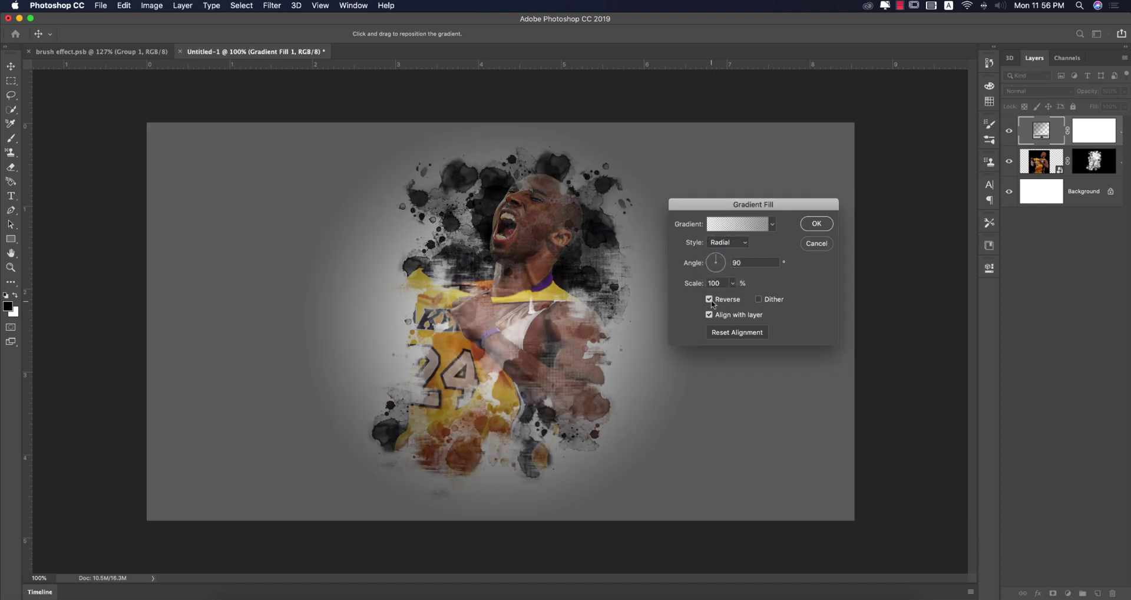
pyautogui.moveTo(552, 318); pyautogui.dragTo(547, 293)
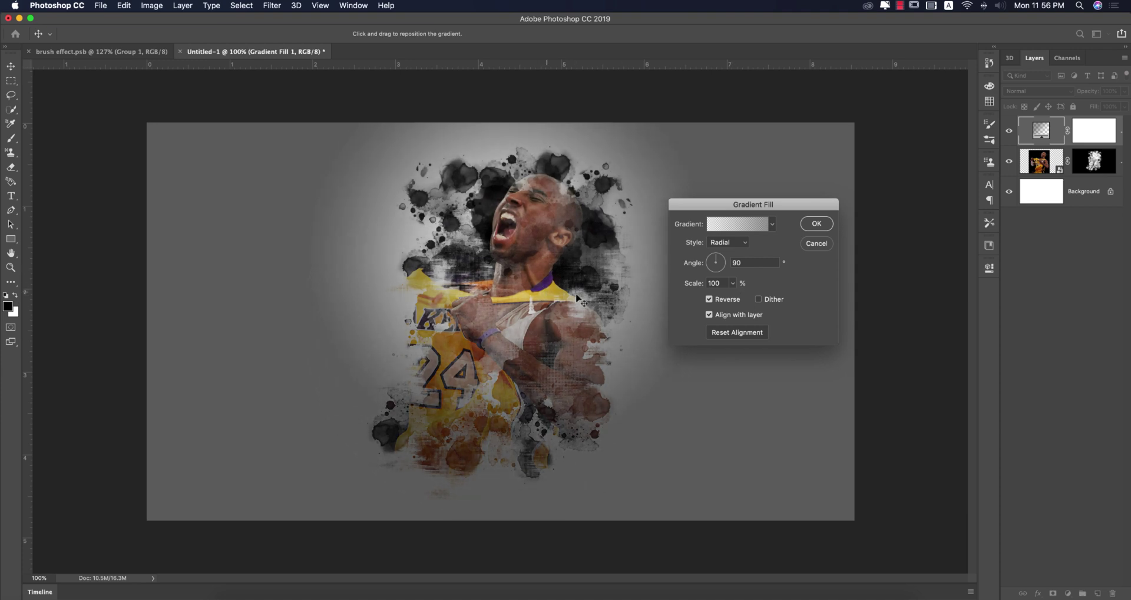
pyautogui.click(688, 259)
pyautogui.write('0')
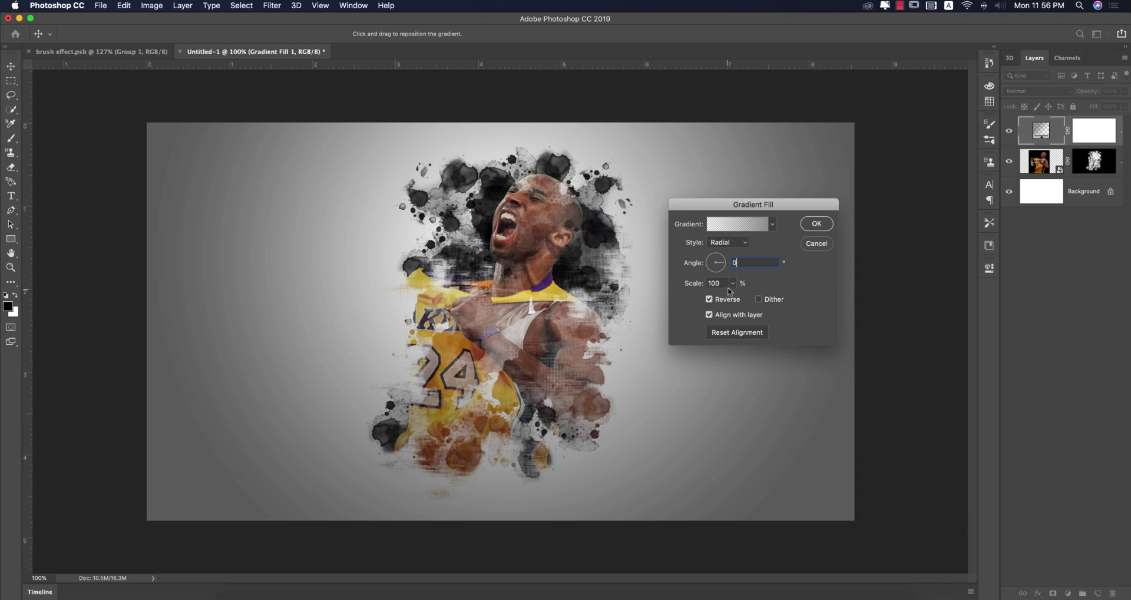
pyautogui.click(732, 285)
pyautogui.moveTo(731, 294); pyautogui.dragTo(744, 296)
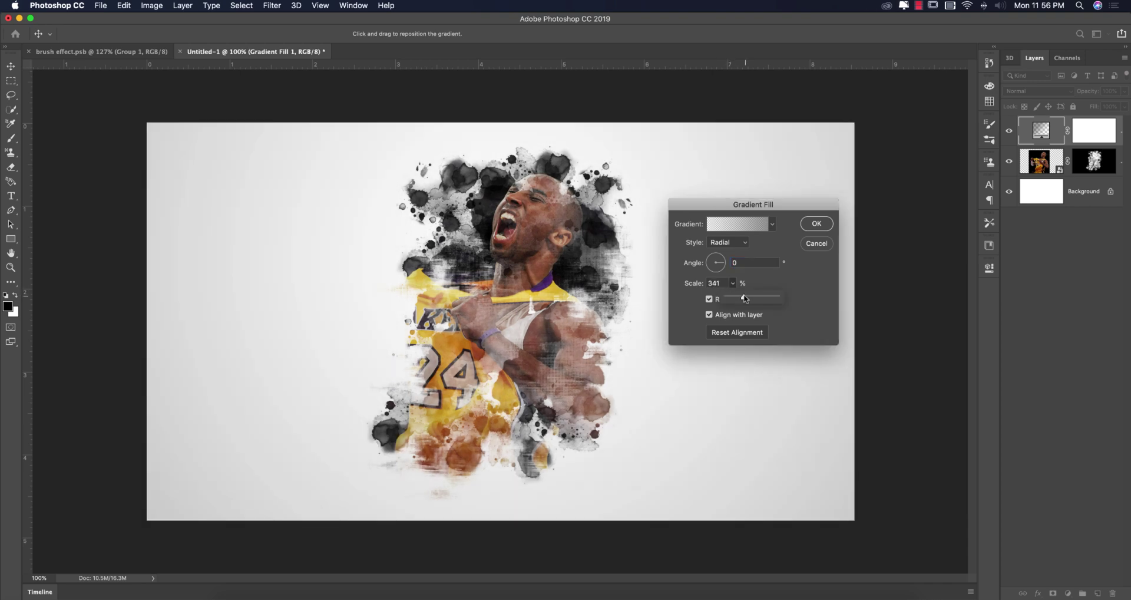
pyautogui.click(808, 283)
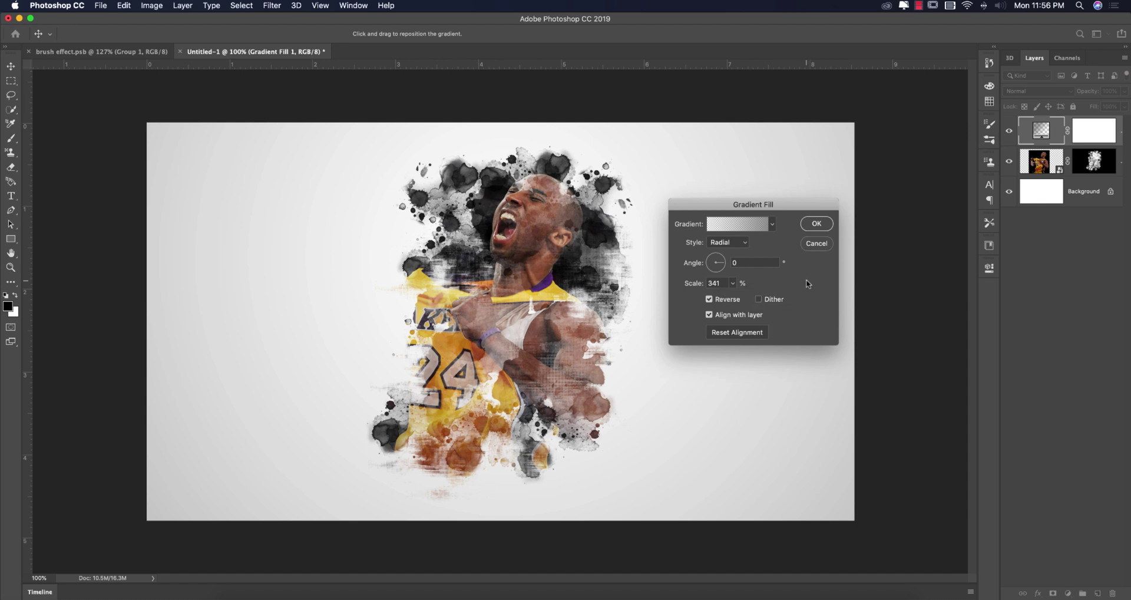
pyautogui.click(761, 299)
# Preview the Linear and Angle gradient styles, then return to Radial
pyautogui.click(724, 243)
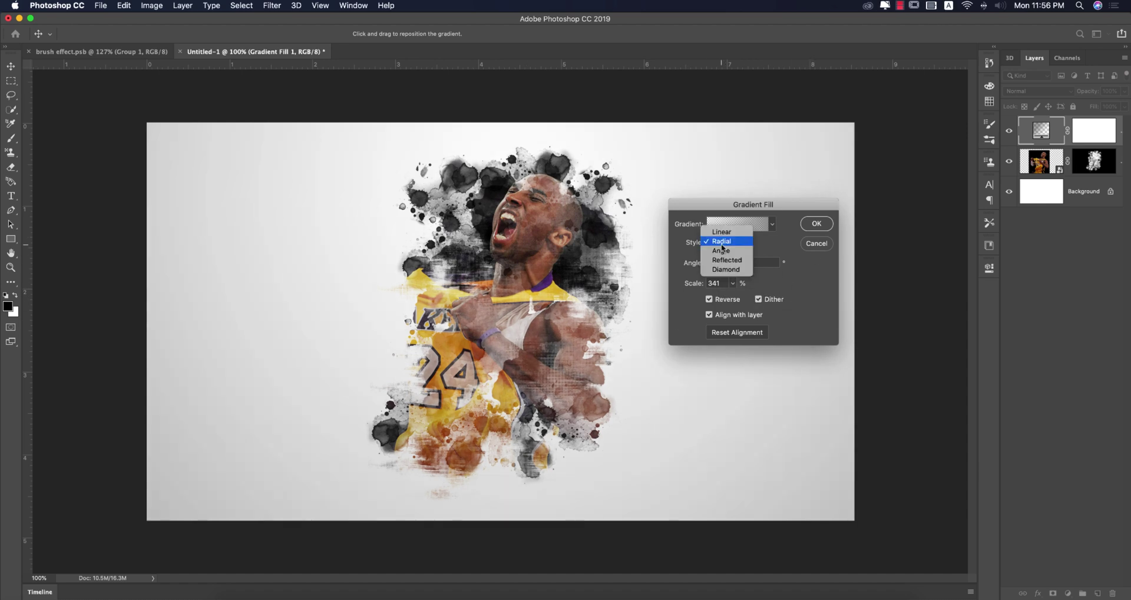
pyautogui.click(723, 242)
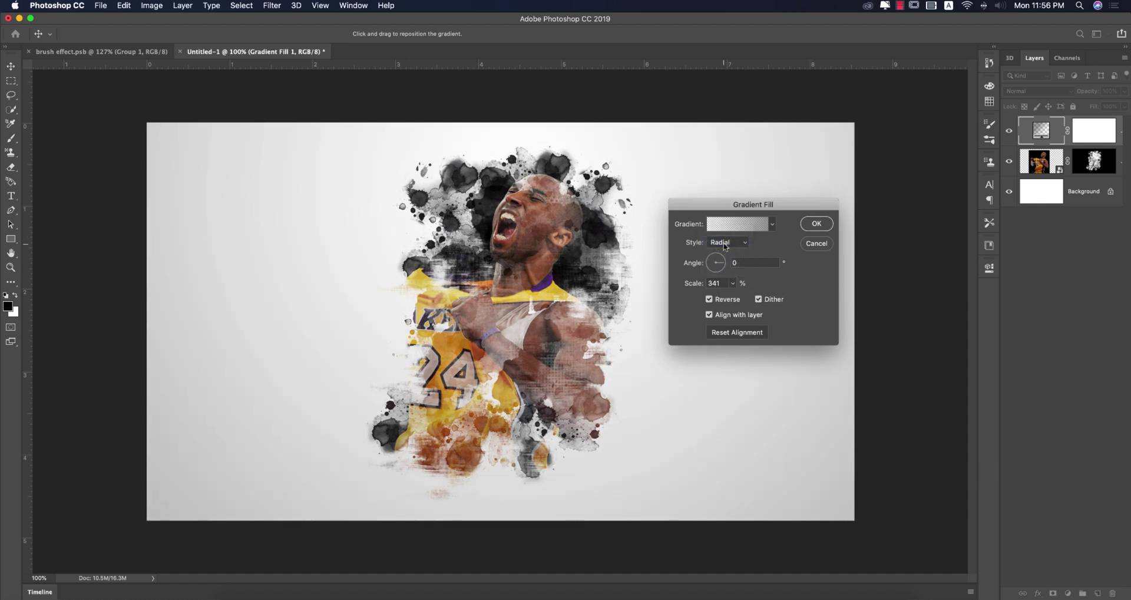
pyautogui.click(725, 243)
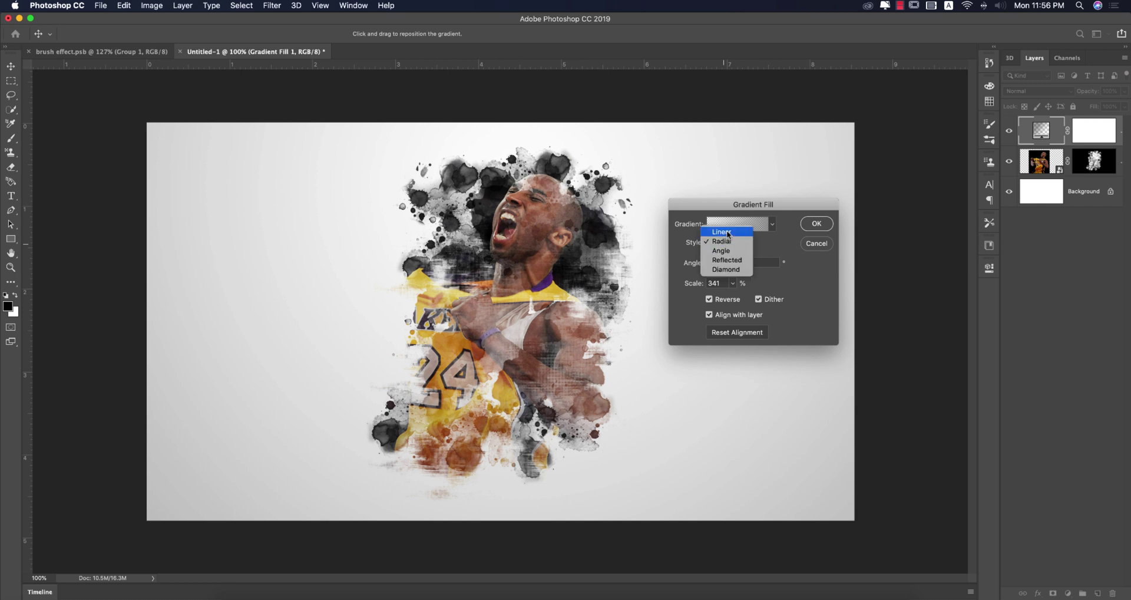
pyautogui.click(728, 233)
pyautogui.click(727, 242)
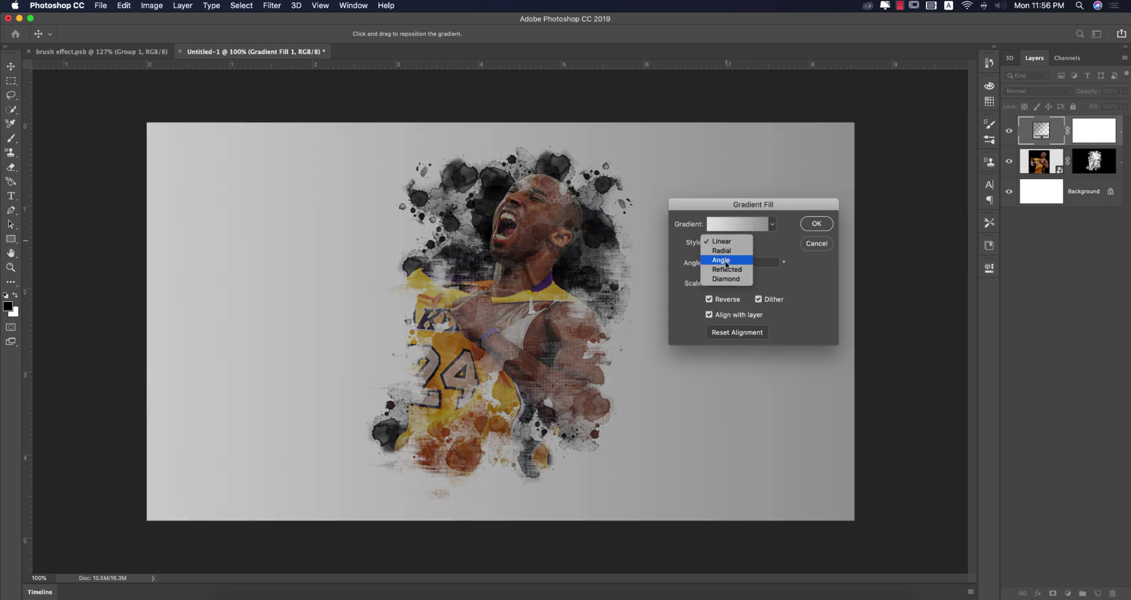
pyautogui.click(728, 261)
pyautogui.click(726, 246)
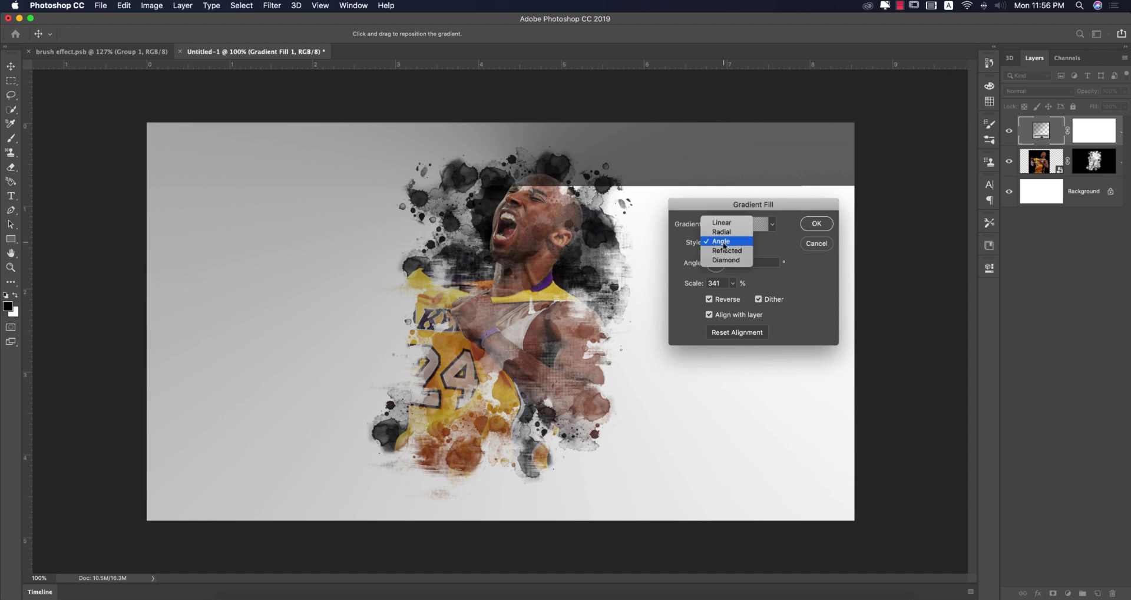
pyautogui.click(723, 232)
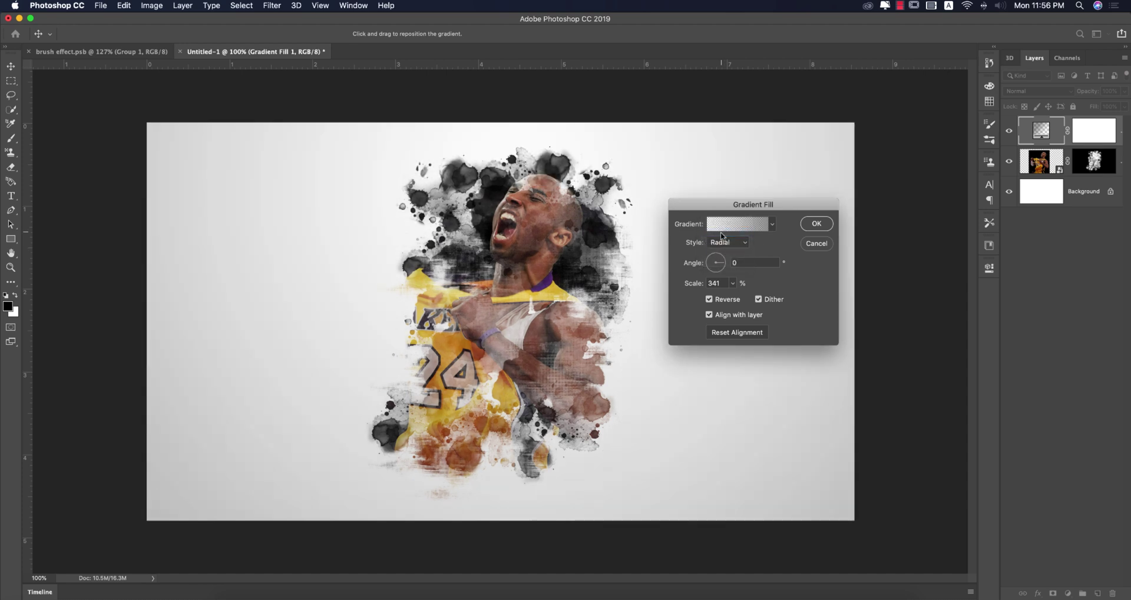
# Compare the gradient with and without Reverse, keep it reversed, and apply the fill
pyautogui.click(755, 262)
pyautogui.doubleClick(714, 283)
pyautogui.click(709, 300)
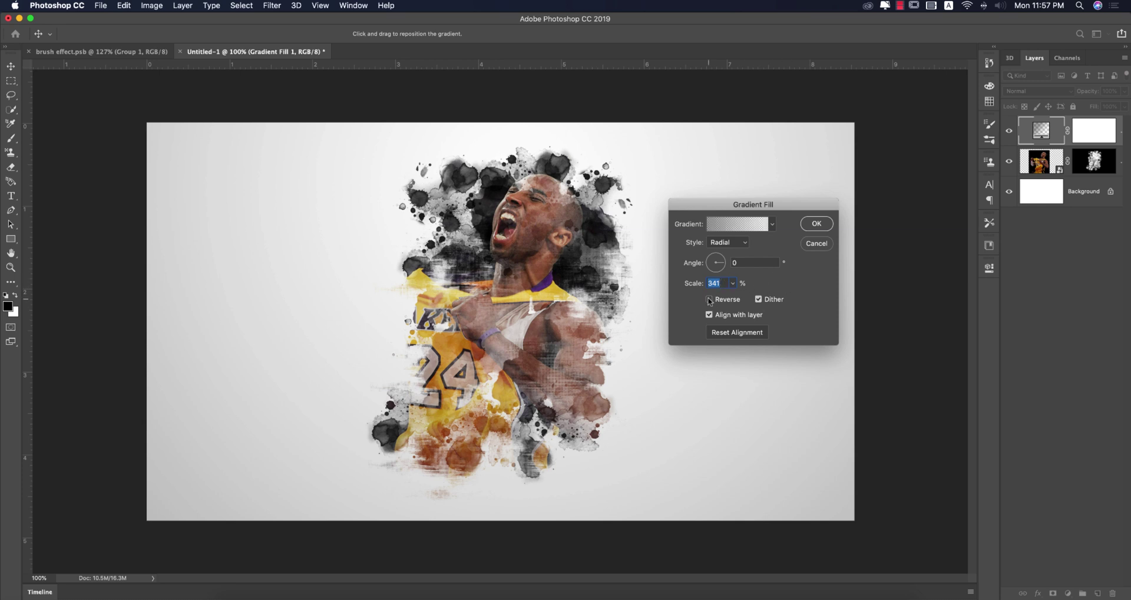
pyautogui.click(710, 300)
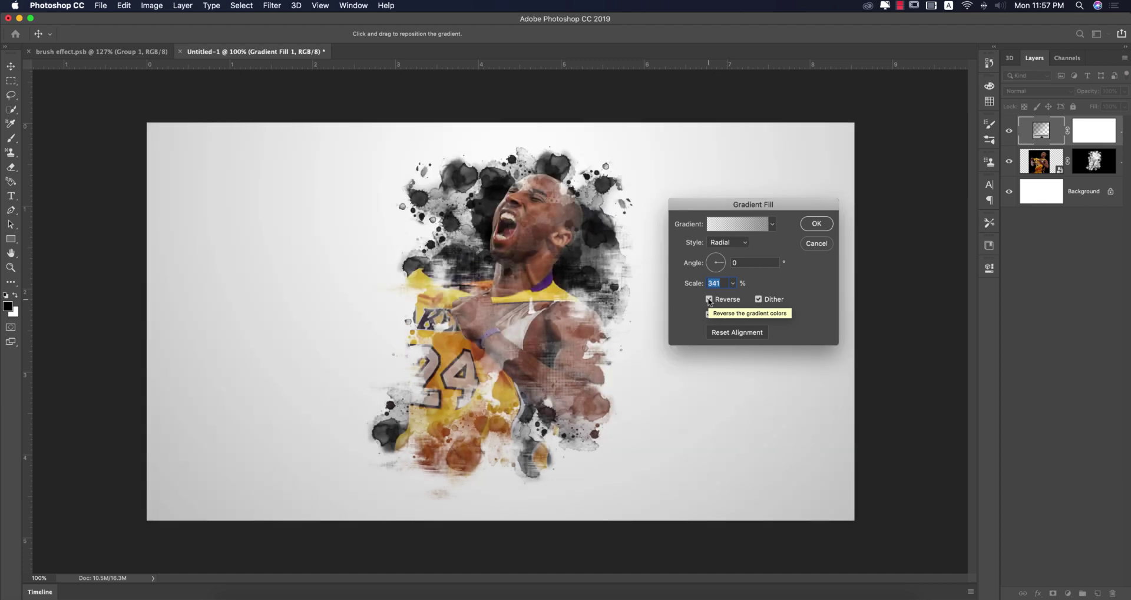
pyautogui.click(709, 300)
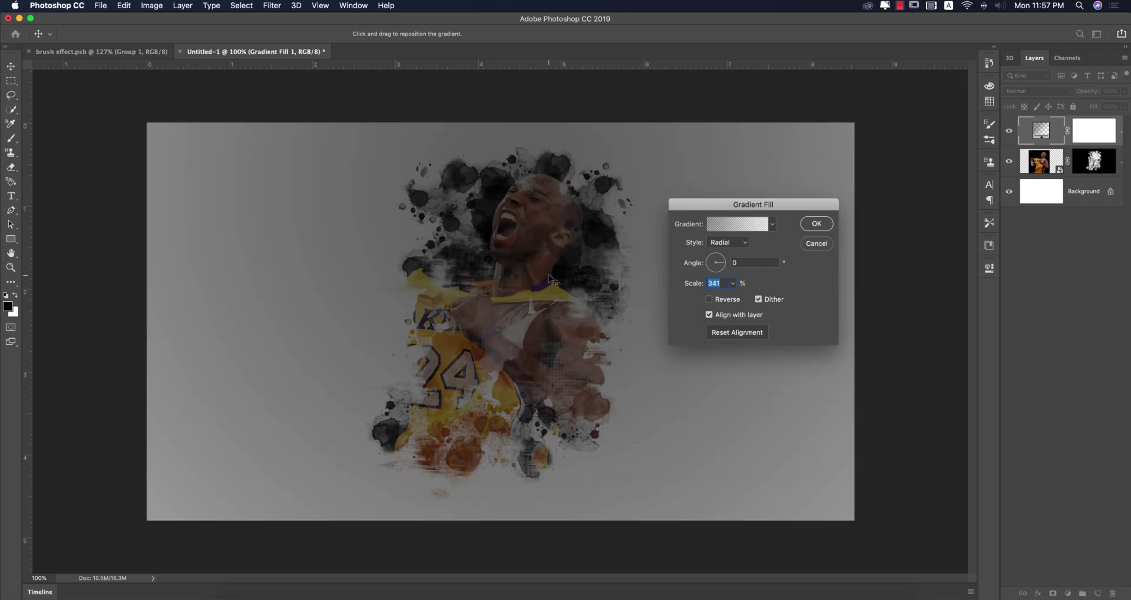
pyautogui.click(710, 300)
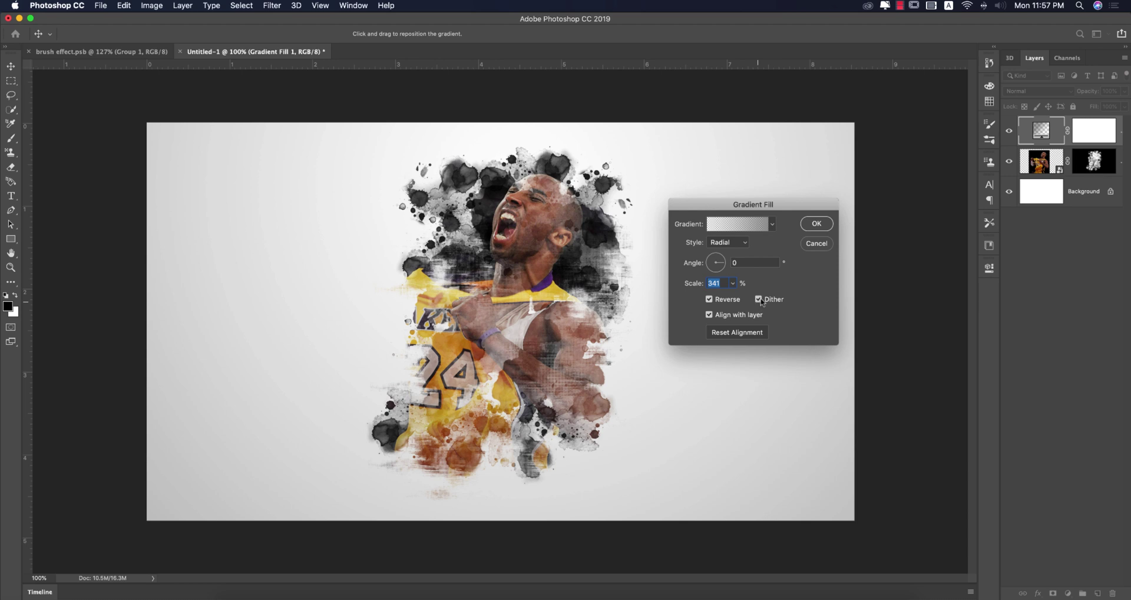
pyautogui.click(816, 226)
pyautogui.moveTo(536, 237)
pyautogui.mouseDown()
pyautogui.moveTo(535, 258)
pyautogui.moveTo(546, 233)
pyautogui.mouseUp()
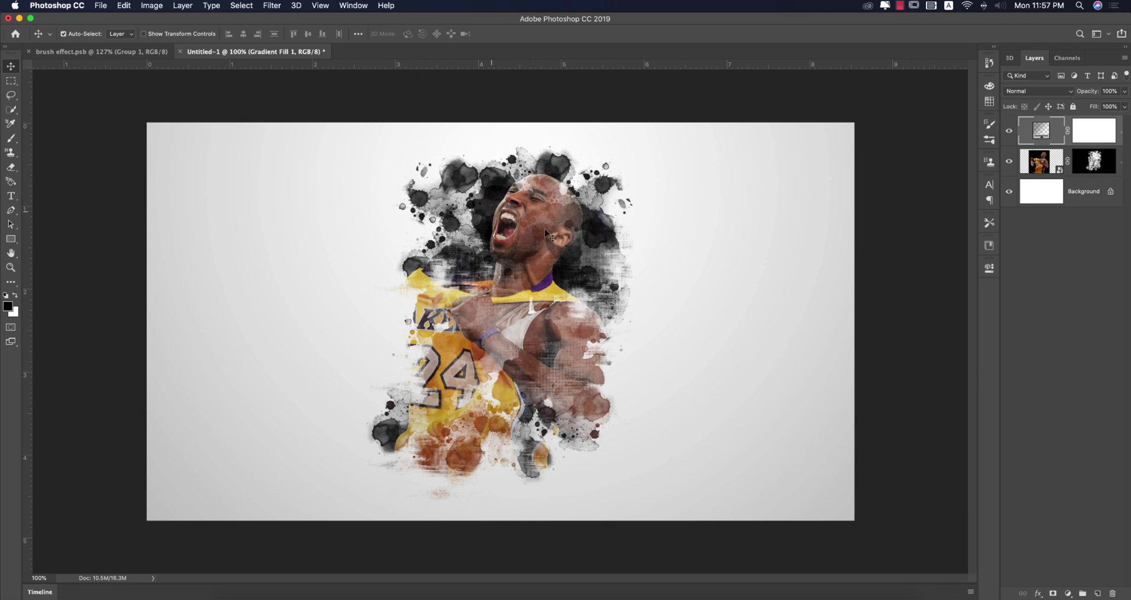
# Hide the gradient background layer and nudge the player photo slightly downward
pyautogui.click(527, 233)
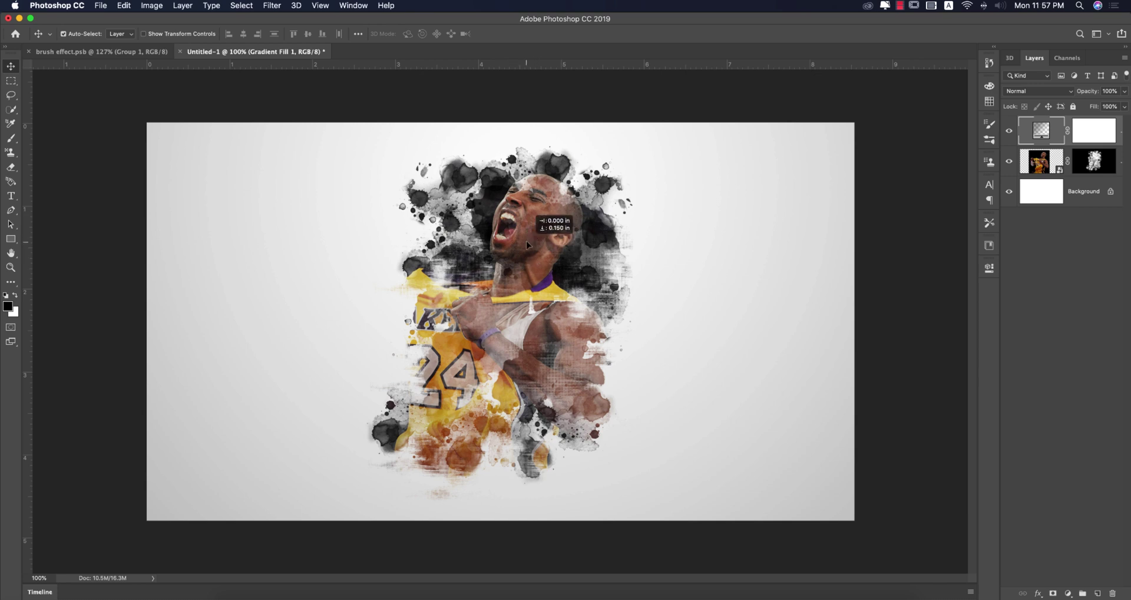
pyautogui.click(1010, 131)
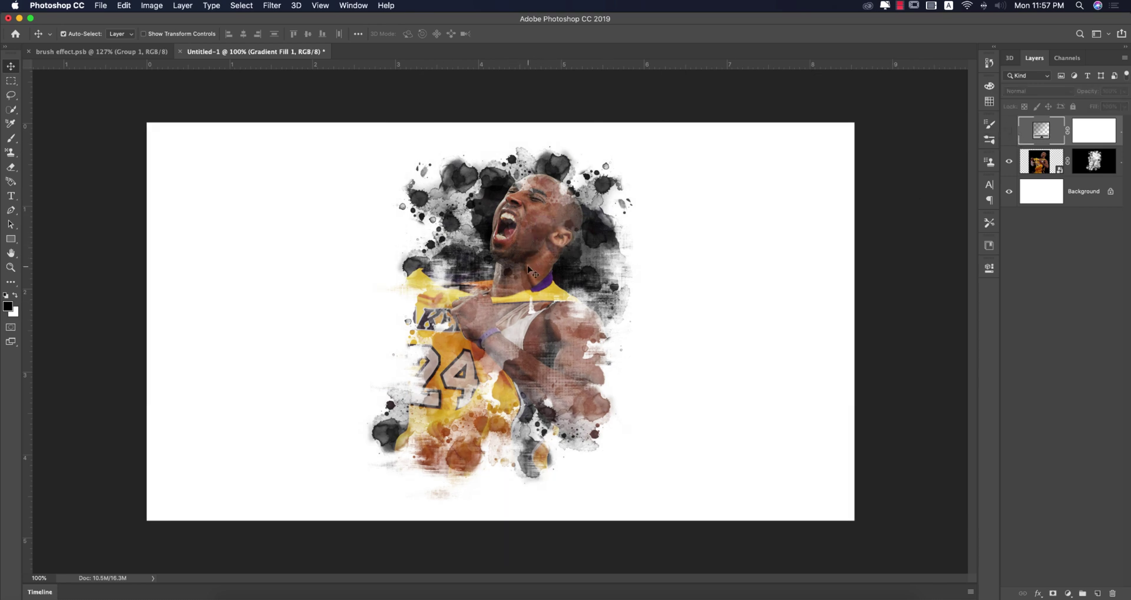
pyautogui.moveTo(529, 270); pyautogui.dragTo(529, 277)
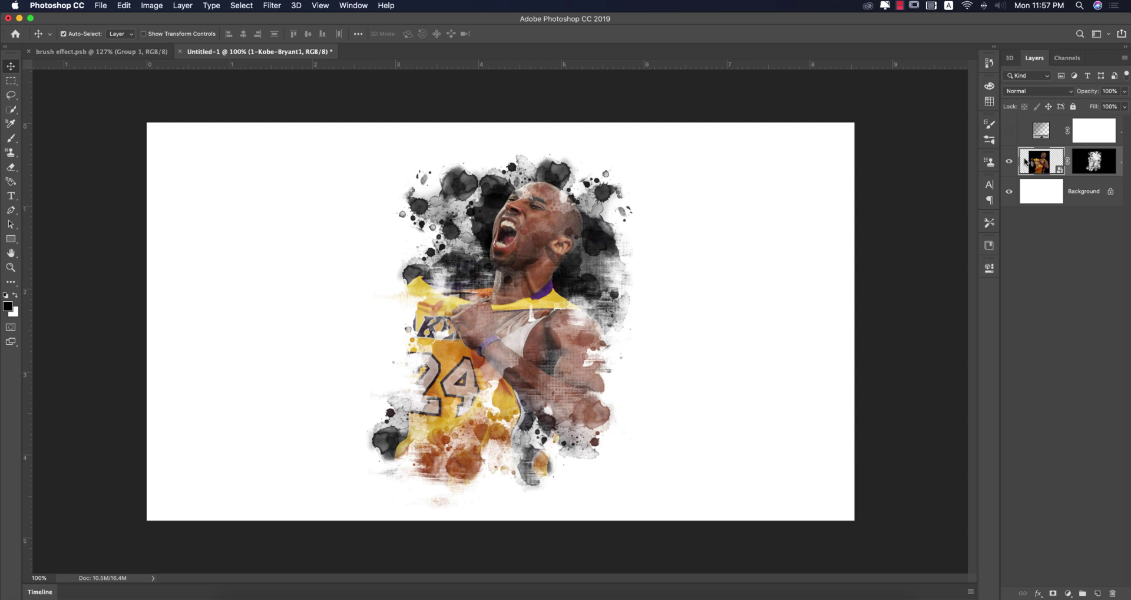
# Apply Camera Raw with the 'modern girl.xmp' preset loaded and Exposure raised to +0.90
pyautogui.click(271, 6)
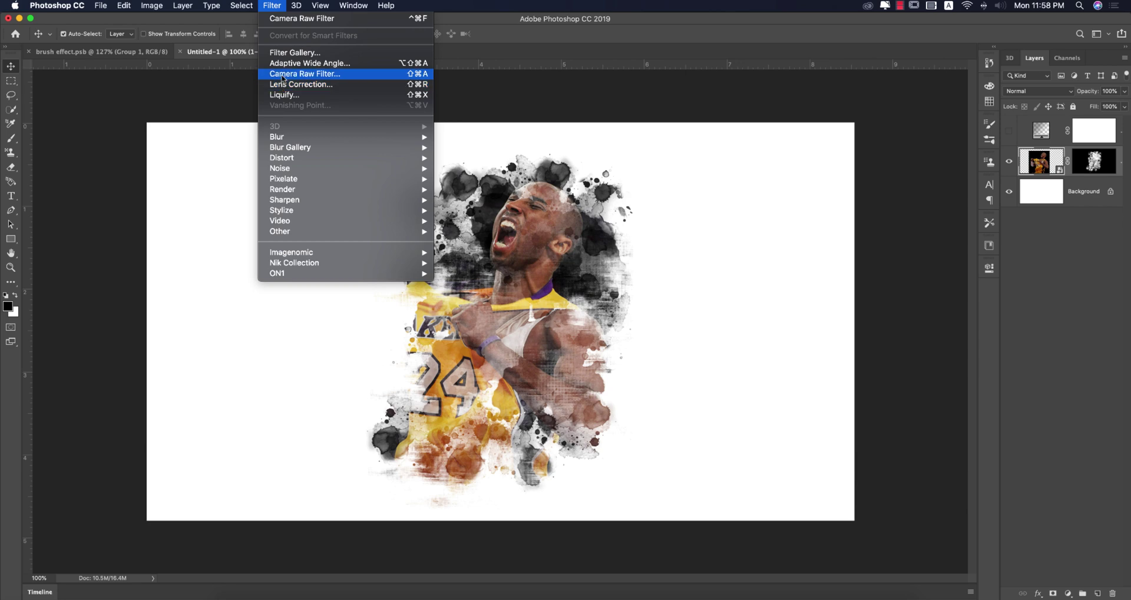
pyautogui.click(295, 74)
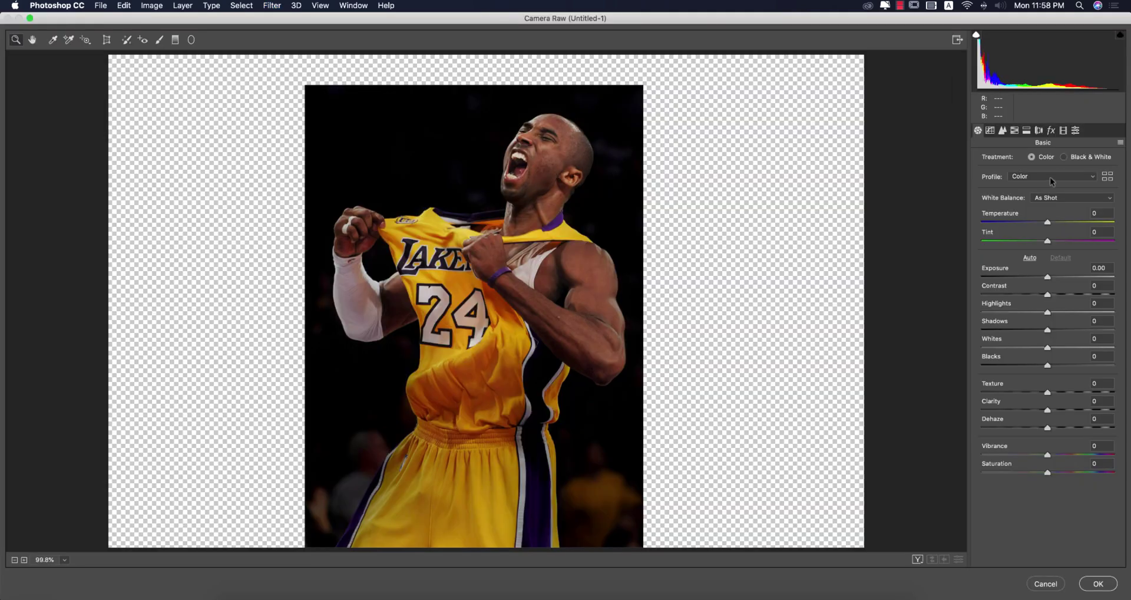
pyautogui.click(1120, 142)
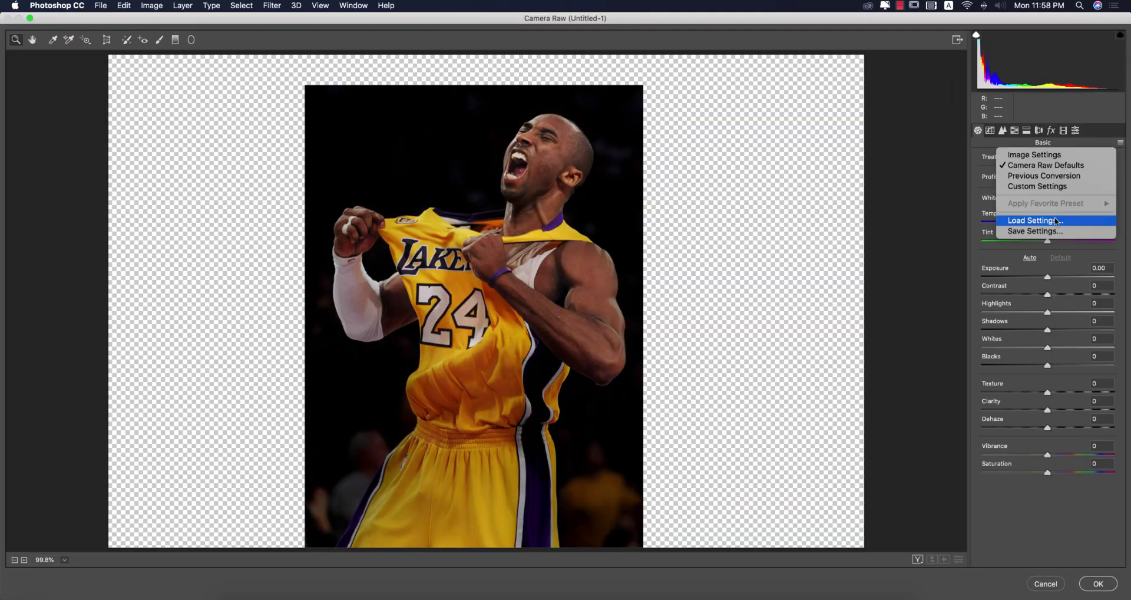
pyautogui.click(1055, 220)
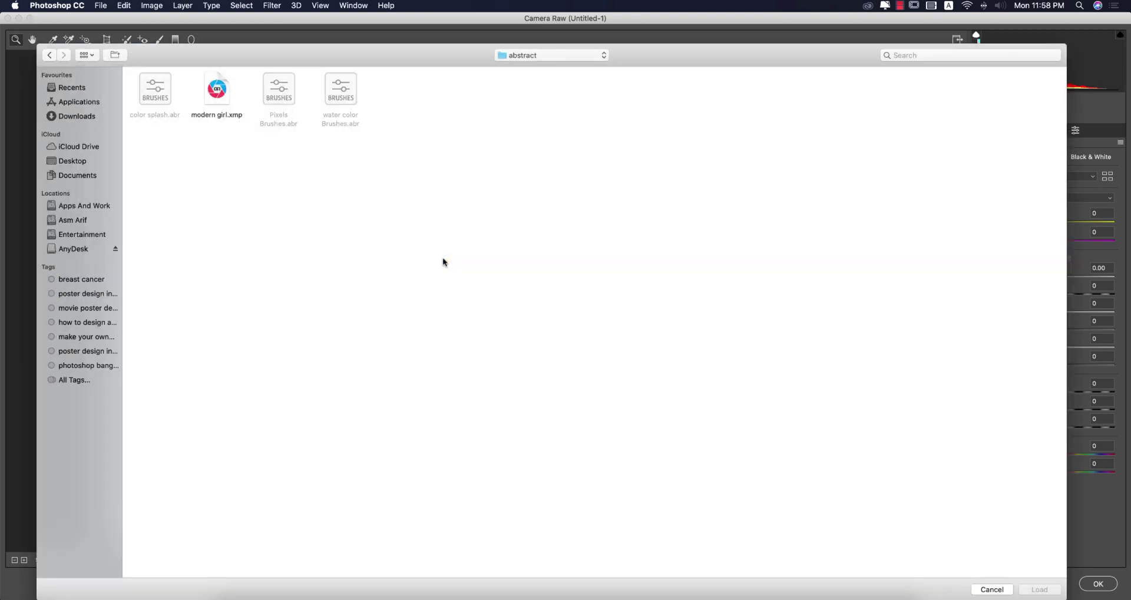
pyautogui.click(218, 90)
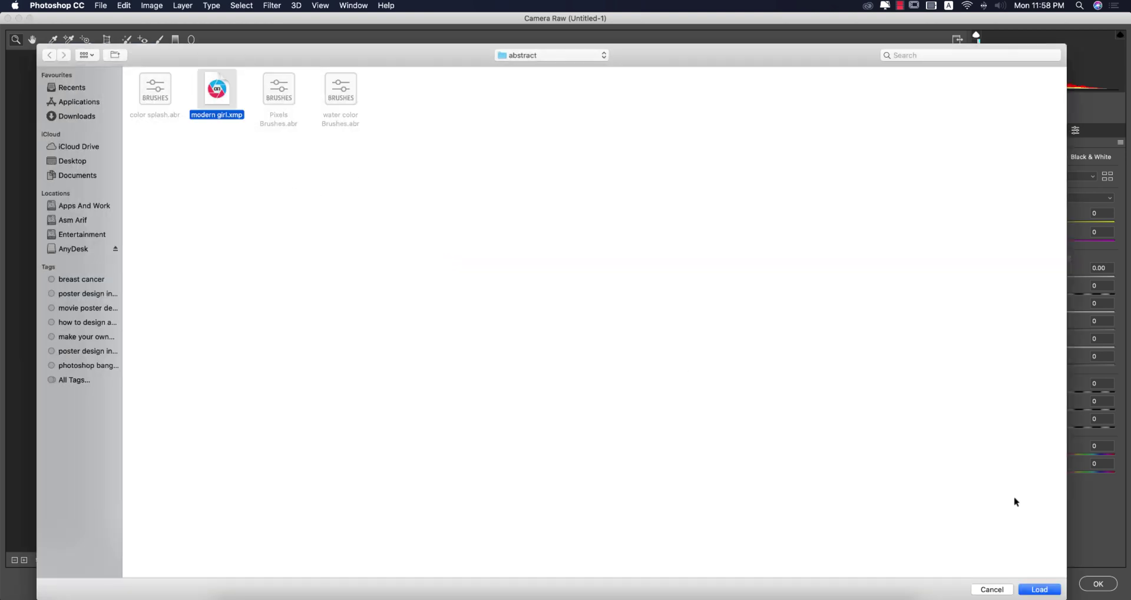
pyautogui.click(1039, 589)
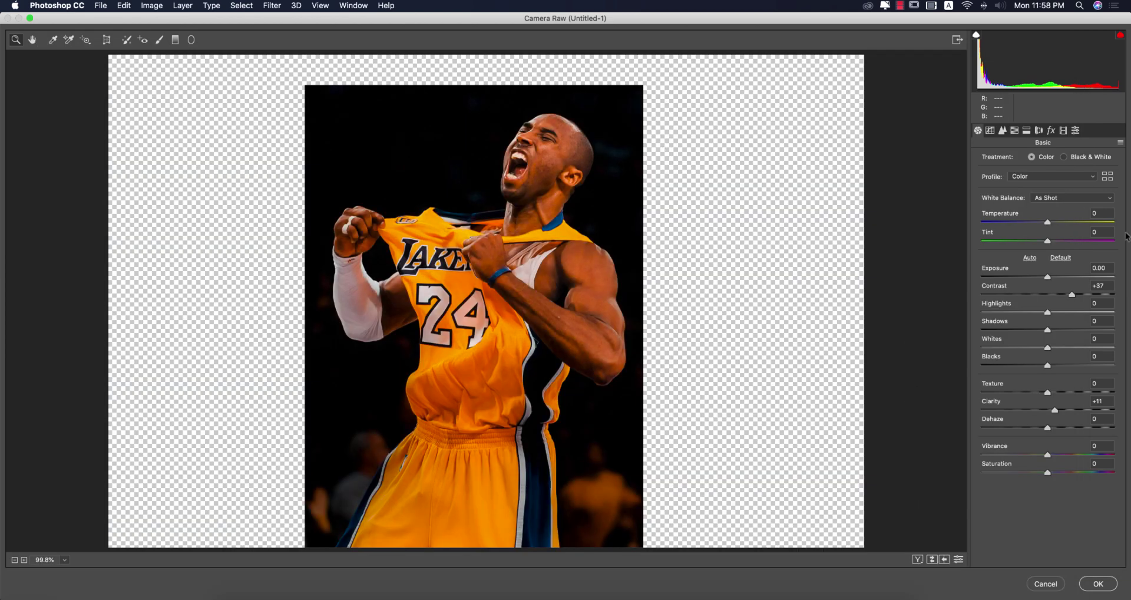
pyautogui.moveTo(1049, 278); pyautogui.dragTo(1060, 275)
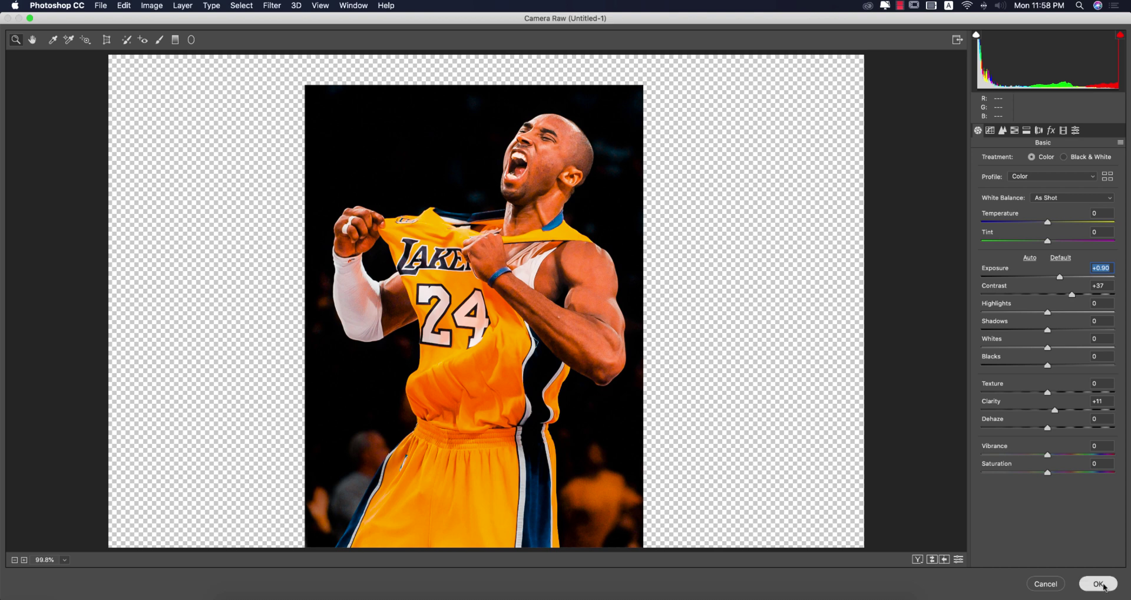
pyautogui.click(1098, 584)
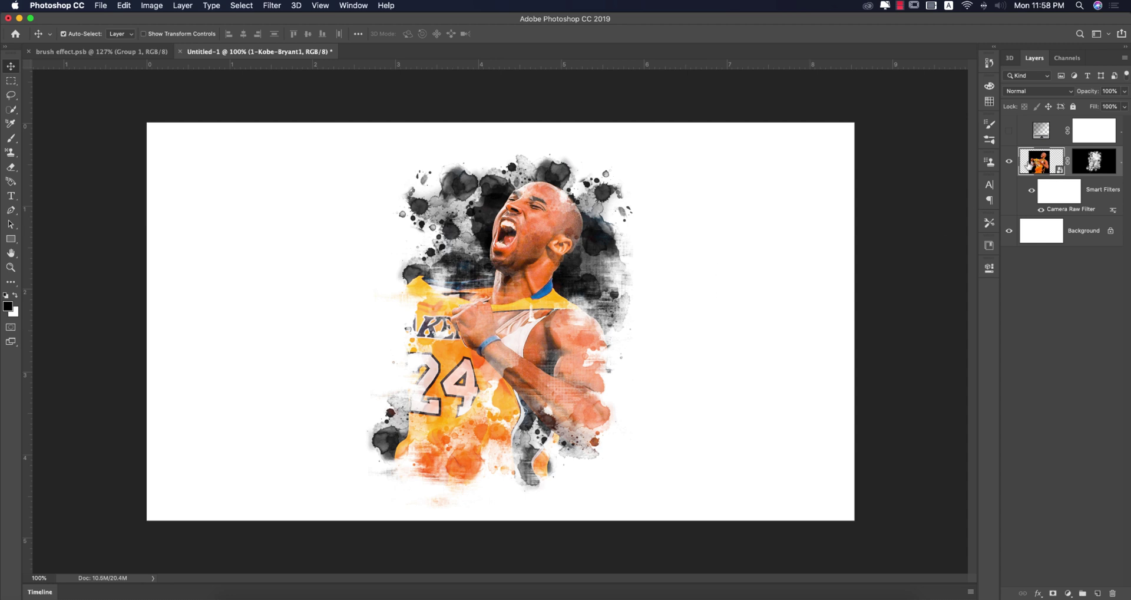
# Inside the smart object, place the wedding photo embedded and enlarge it to fill the canvas
pyautogui.doubleClick(1060, 172)
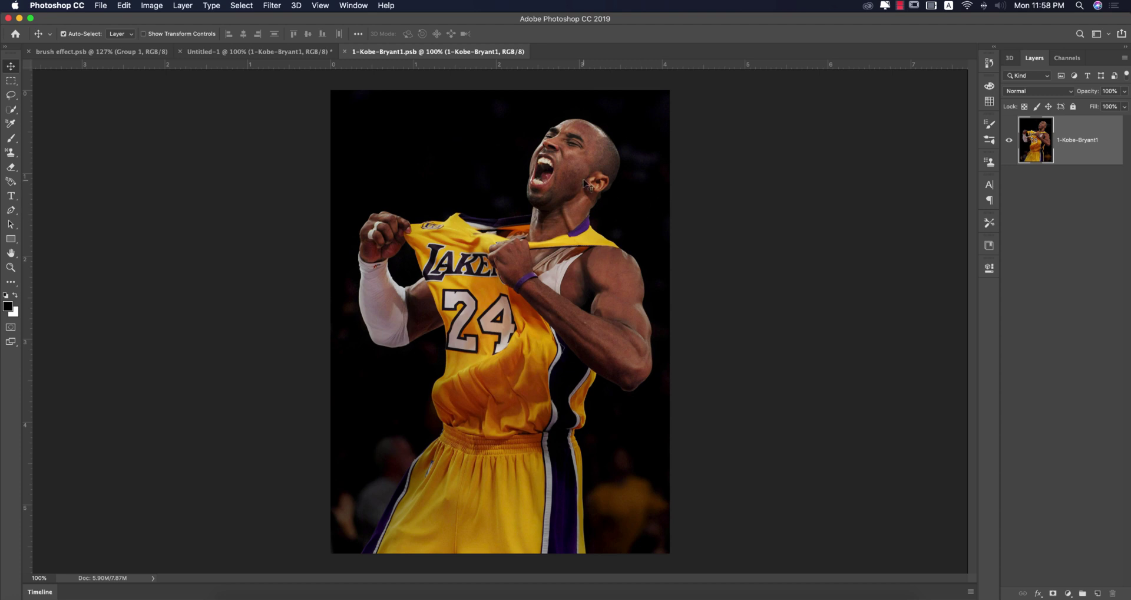
pyautogui.click(99, 6)
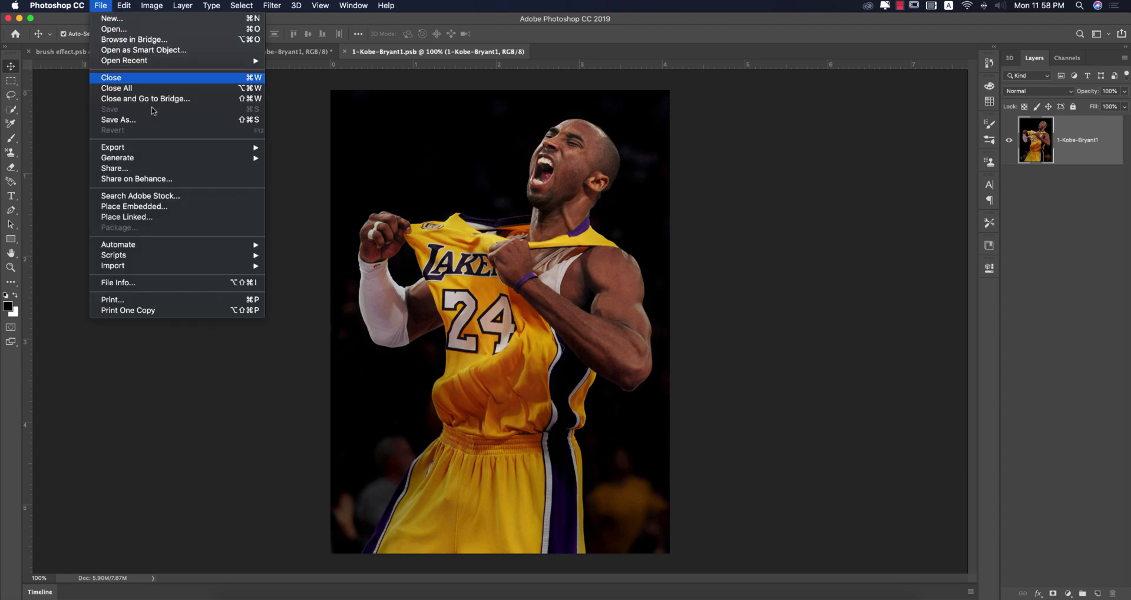
pyautogui.click(183, 207)
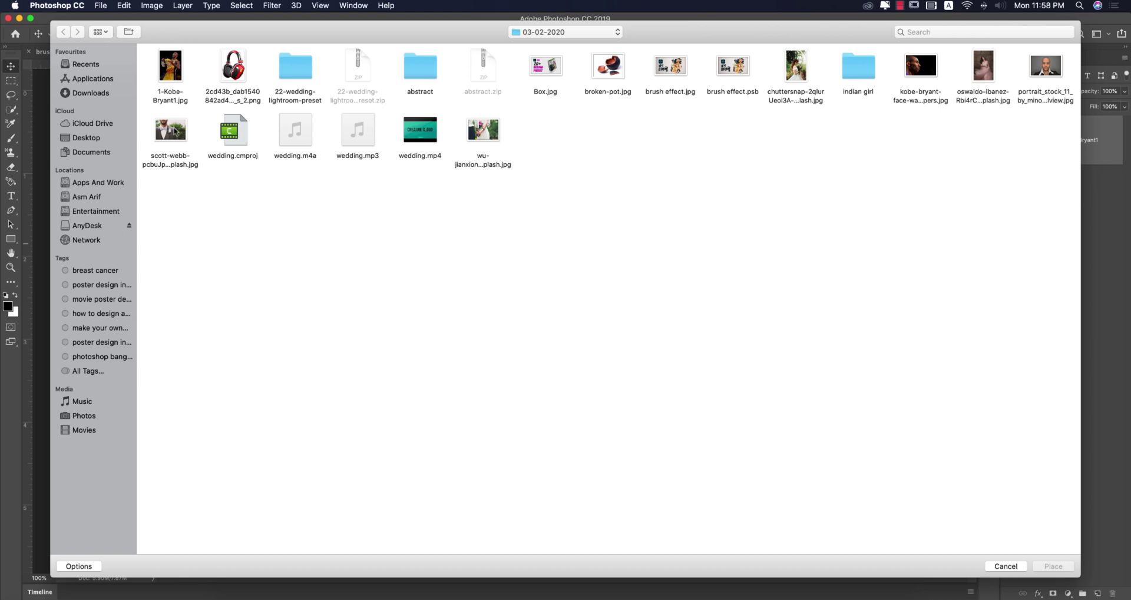
pyautogui.click(797, 66)
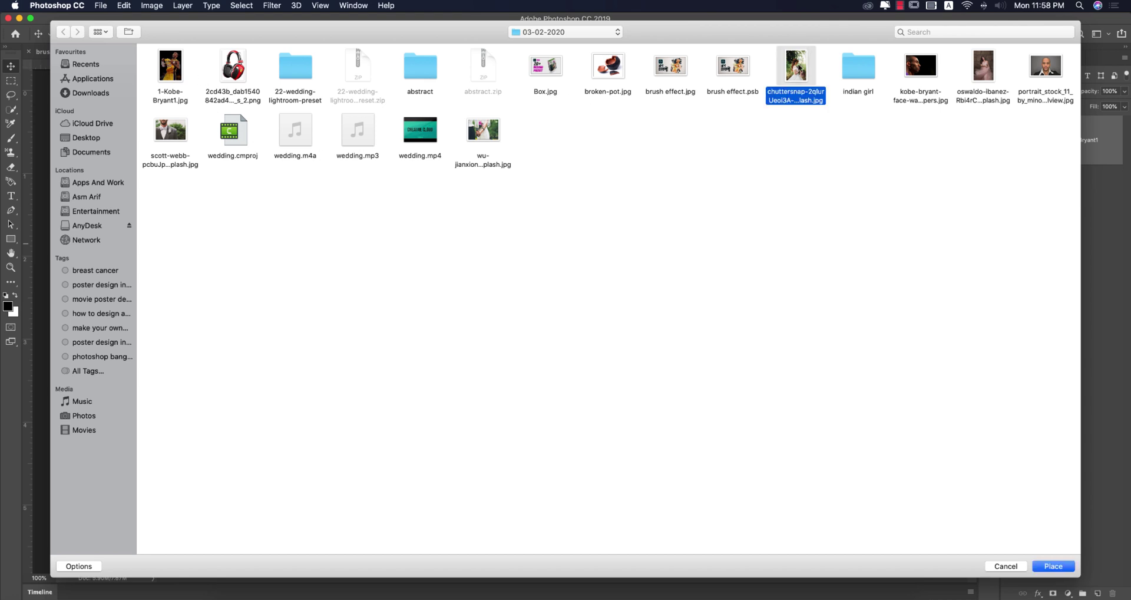
pyautogui.press('Return')
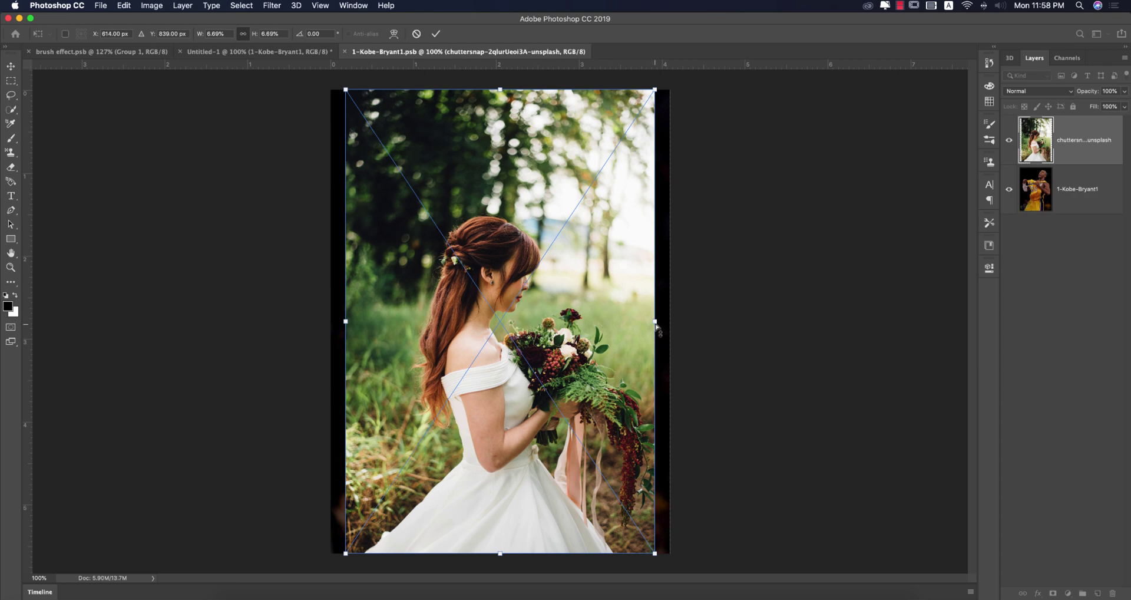
pyautogui.moveTo(655, 321); pyautogui.dragTo(670, 322)
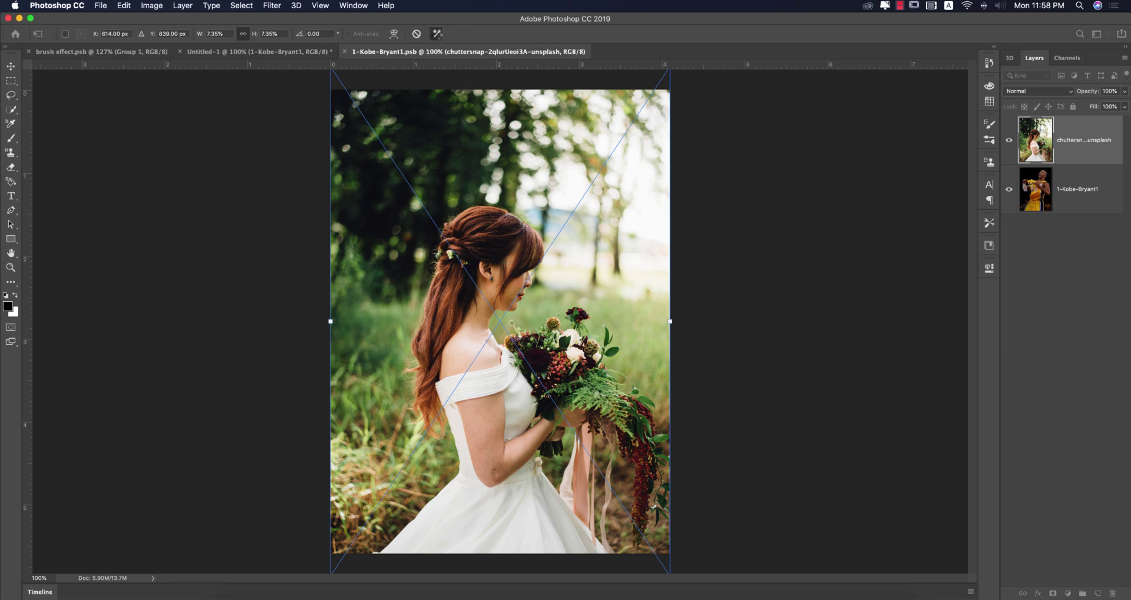
pyautogui.click(437, 34)
# Save, check the composite, shift the bride photo up slightly right, and save again
pyautogui.press('super+s')
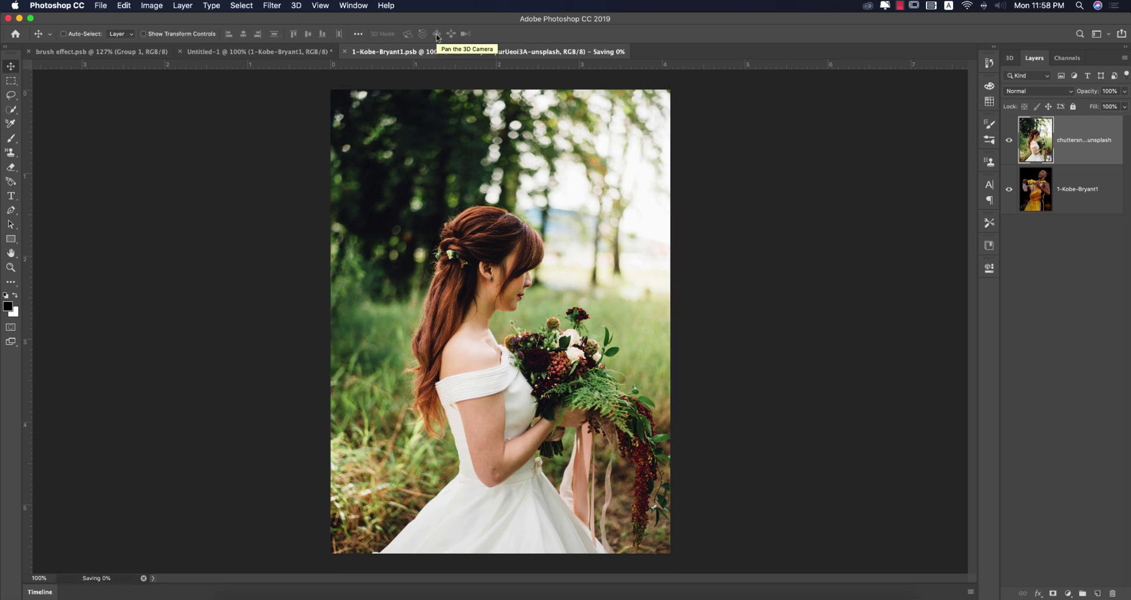
pyautogui.click(286, 53)
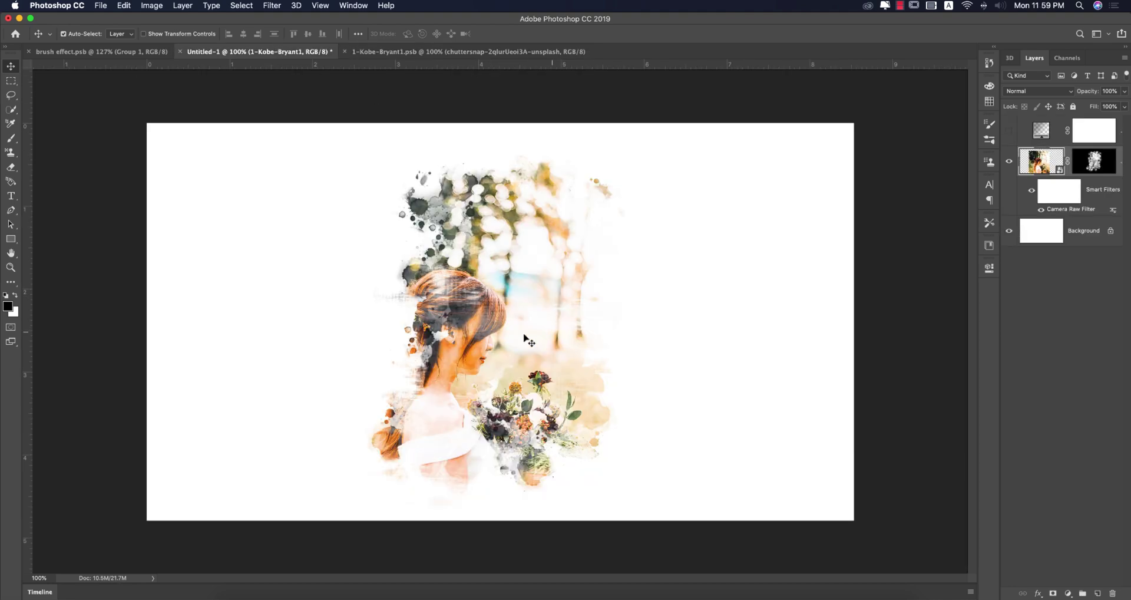
pyautogui.click(457, 52)
pyautogui.moveTo(494, 328); pyautogui.dragTo(500, 288)
pyautogui.press('super+s')
pyautogui.hotkey('ctrl', 'shift', 'Tab')
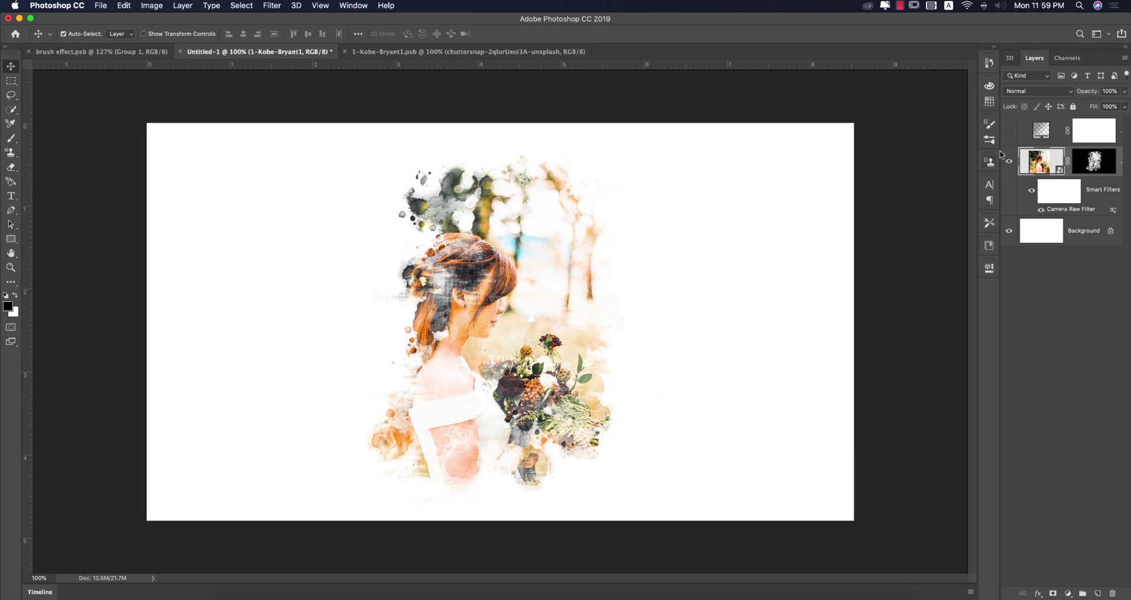
# Replace the bride layer with the embedded face close-up, enlarged and shifted right
pyautogui.click(417, 51)
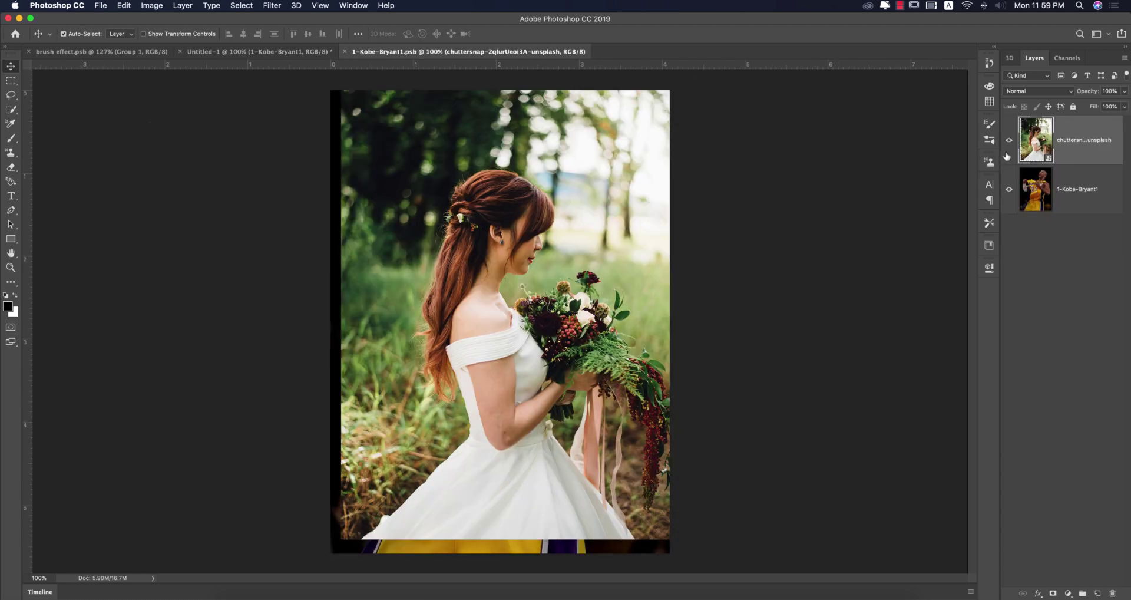
pyautogui.press('Delete')
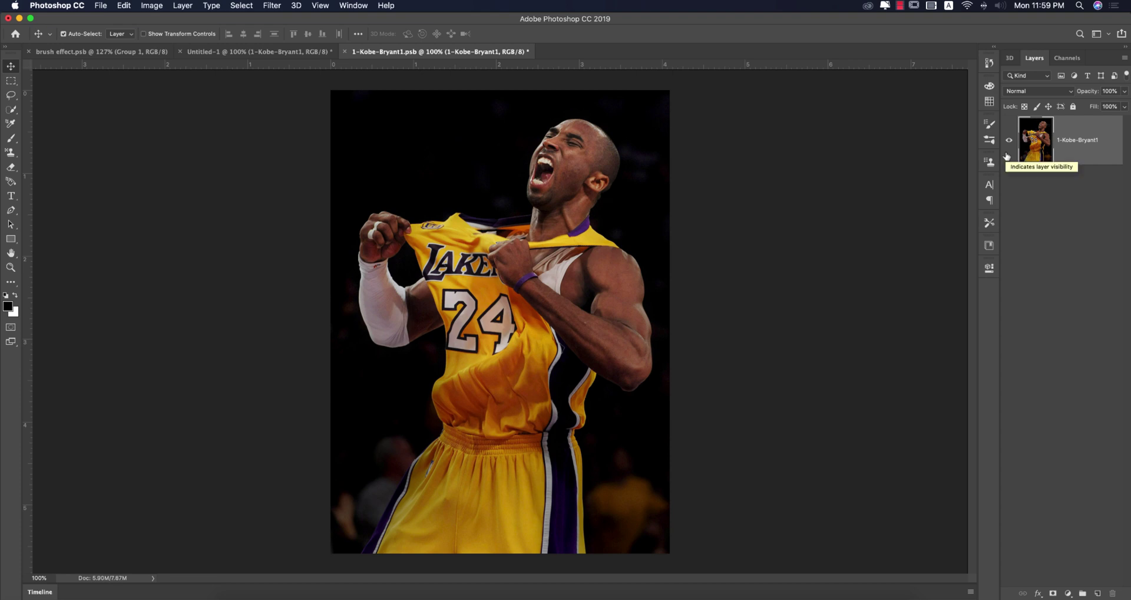
pyautogui.click(101, 6)
pyautogui.click(134, 206)
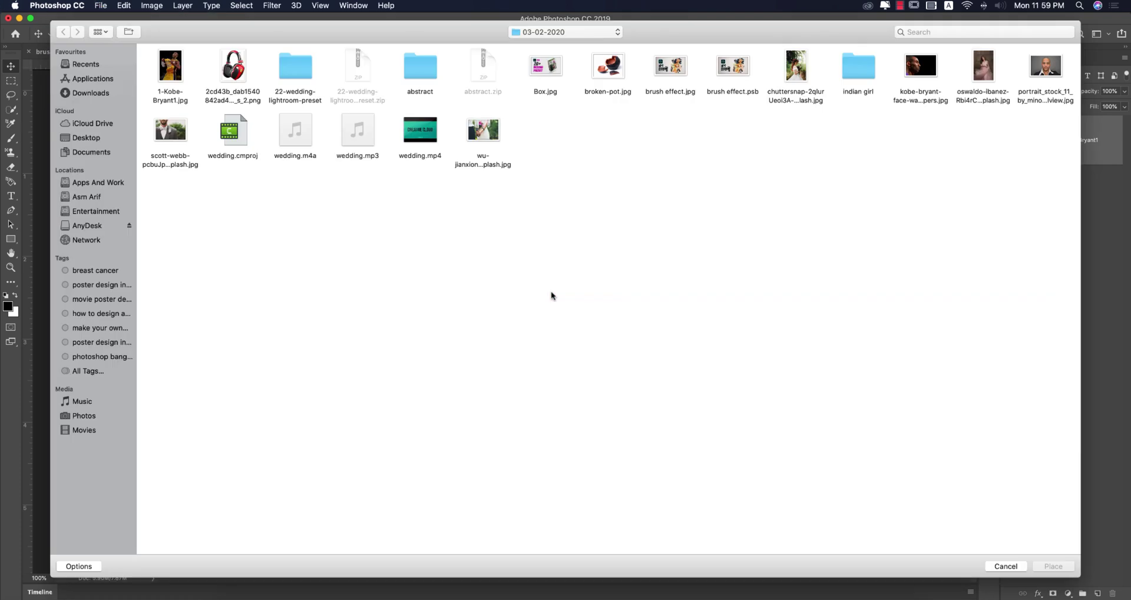
pyautogui.click(929, 68)
pyautogui.doubleClick(929, 68)
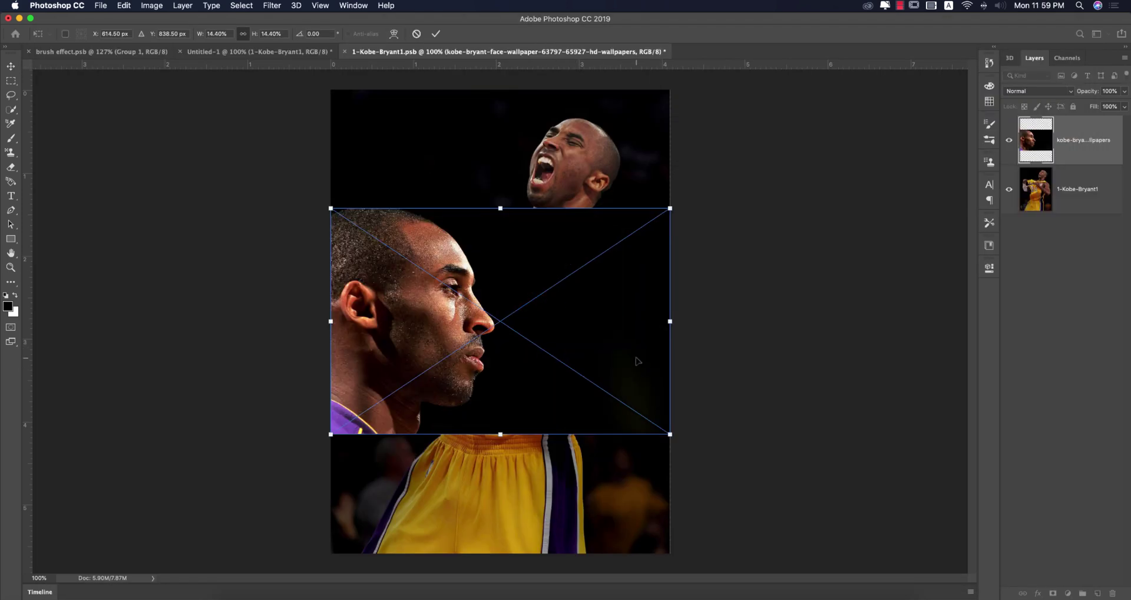
pyautogui.moveTo(670, 321); pyautogui.dragTo(952, 321)
pyautogui.moveTo(435, 348); pyautogui.dragTo(586, 347)
pyautogui.click(435, 34)
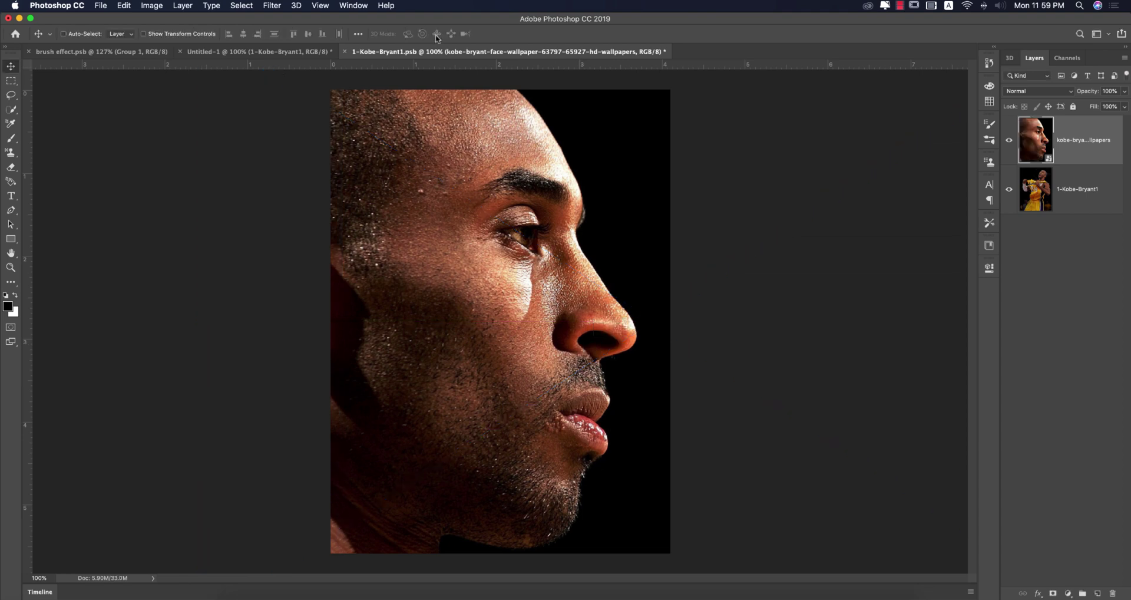
# Save, compare in the composite, move the face close-up up about 90 px, and save again
pyautogui.press('super+s')
pyautogui.click(259, 51)
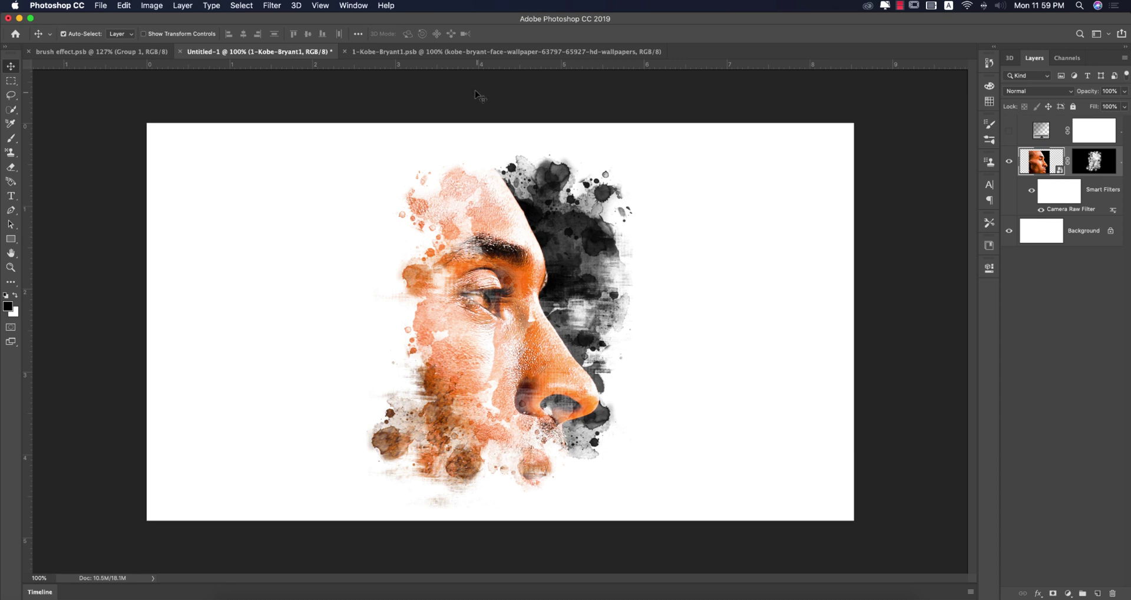
pyautogui.click(479, 51)
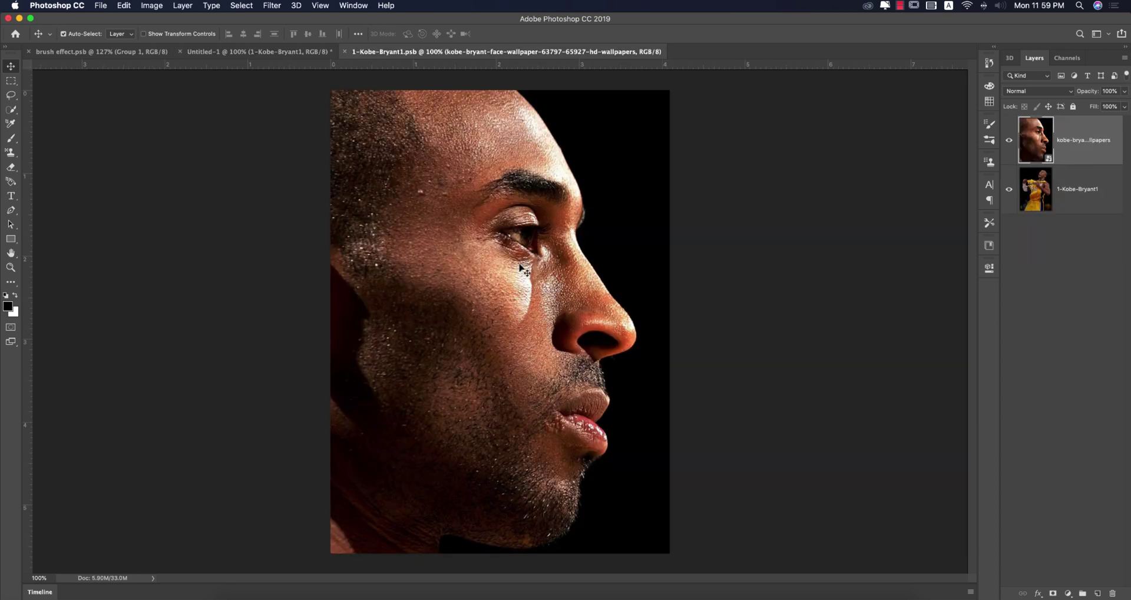
pyautogui.moveTo(520, 266); pyautogui.dragTo(520, 214)
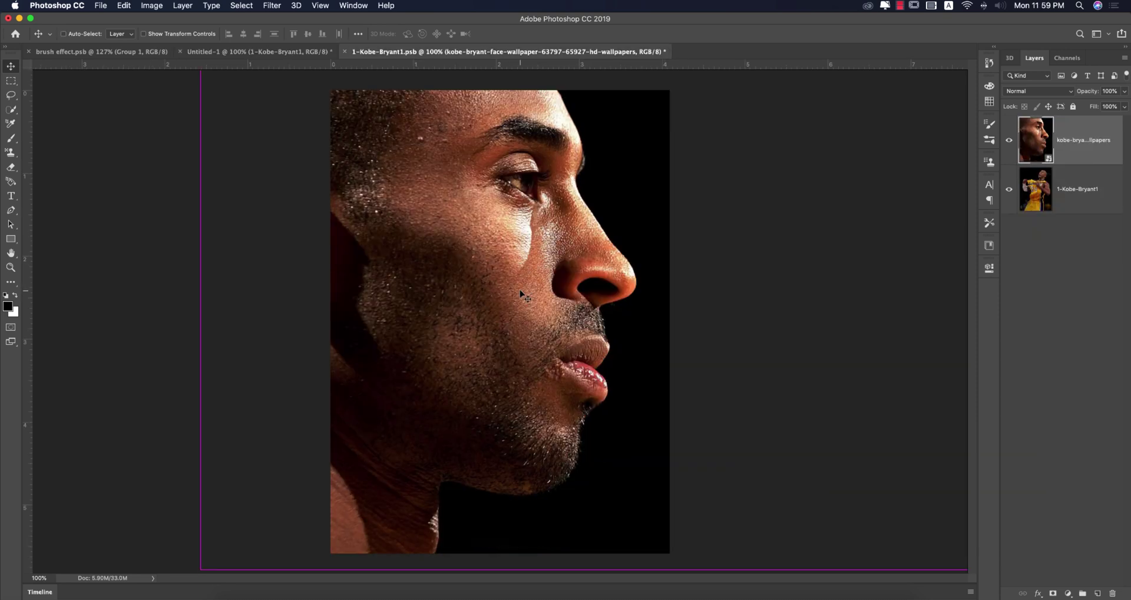
pyautogui.press('super+s')
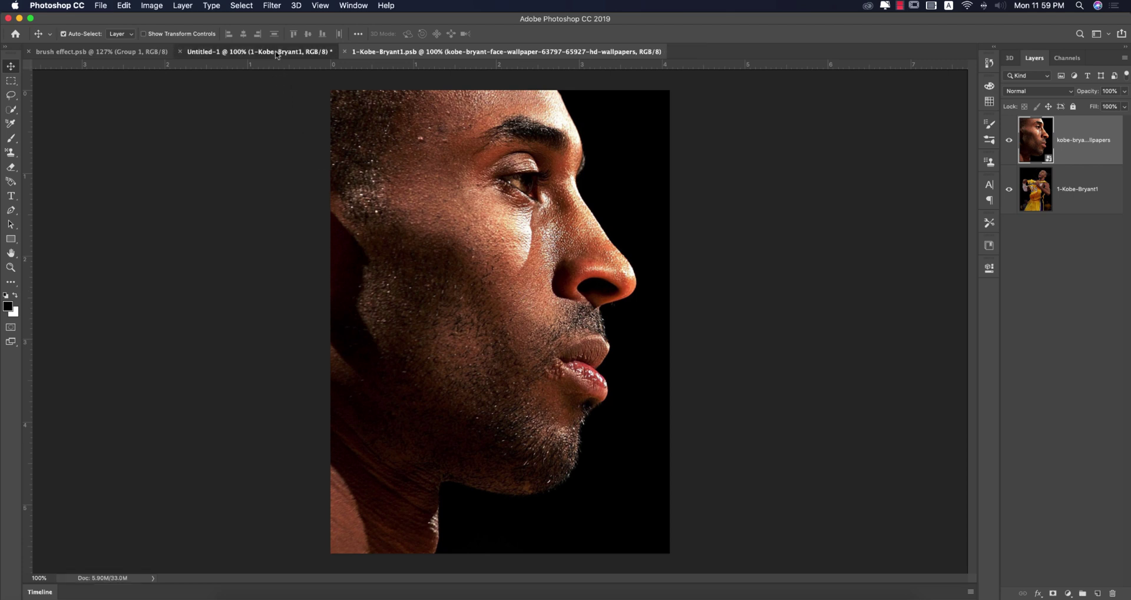
pyautogui.click(276, 53)
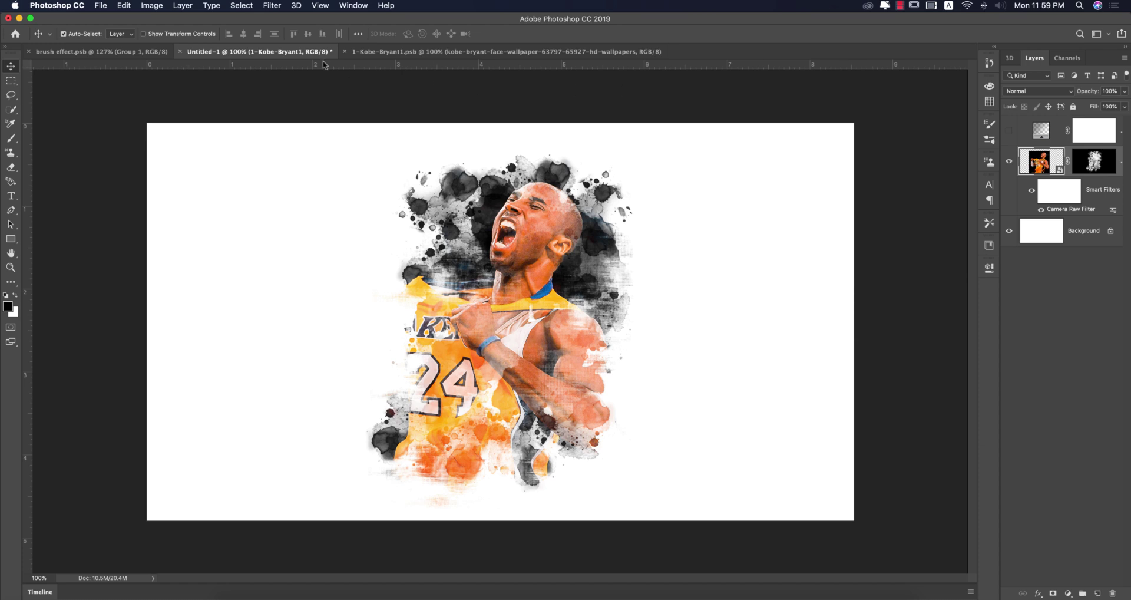
# Close the smart object's document and make the grey gradient background layer visible
pyautogui.click(345, 52)
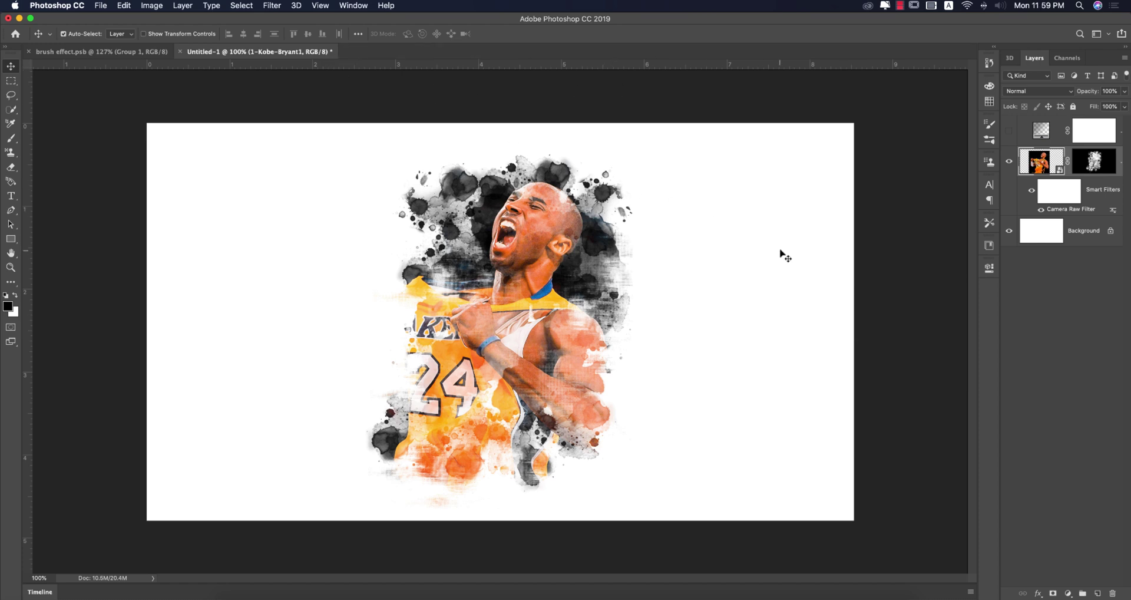
pyautogui.click(1008, 130)
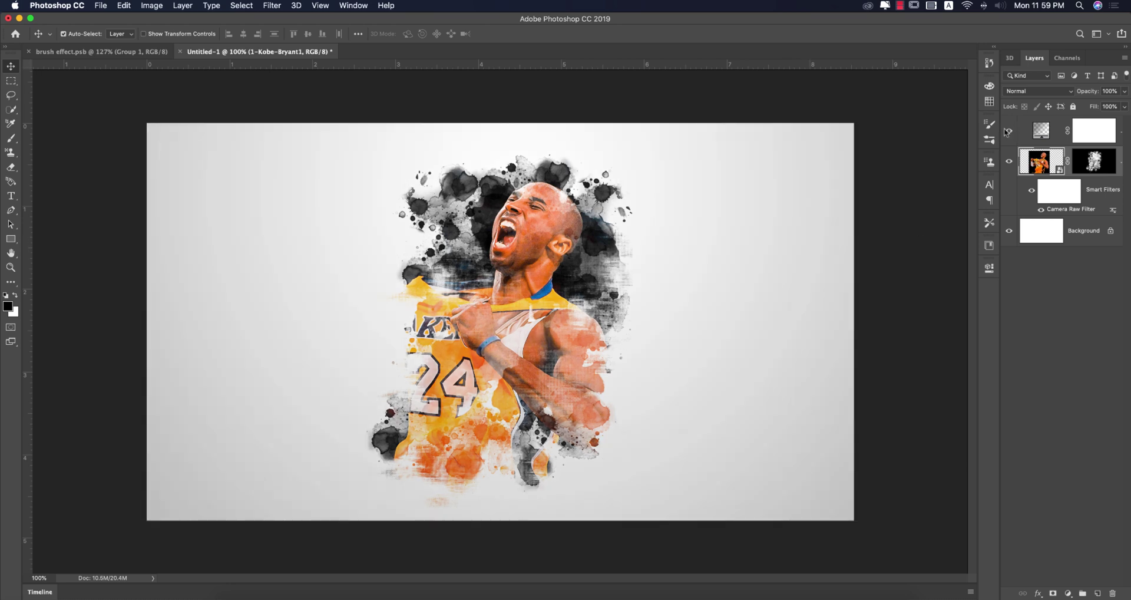